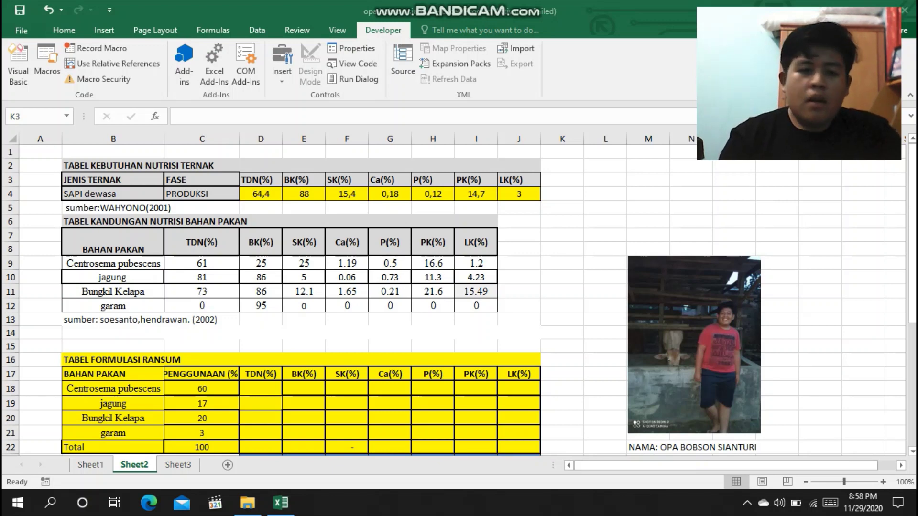
# Calculate the TDN(%) column of the ration formulation table with =C18/100*C9 in D18, filled down to D21.
pyautogui.hotkey('alt', 'Tab')
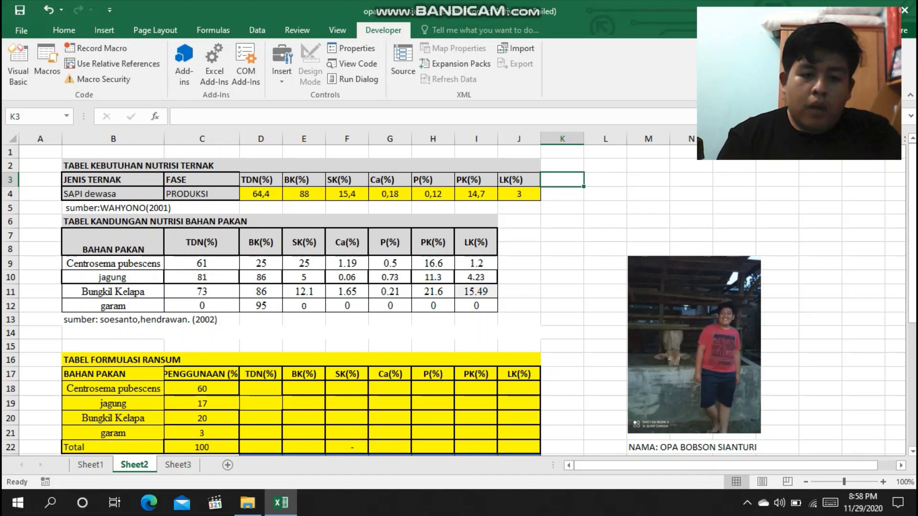
pyautogui.moveTo(912, 232); pyautogui.dragTo(912, 273)
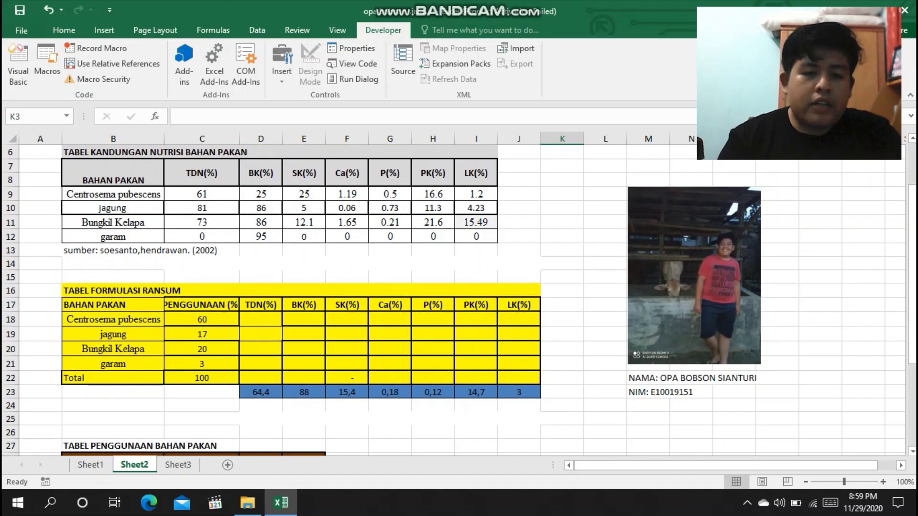
pyautogui.click(260, 319)
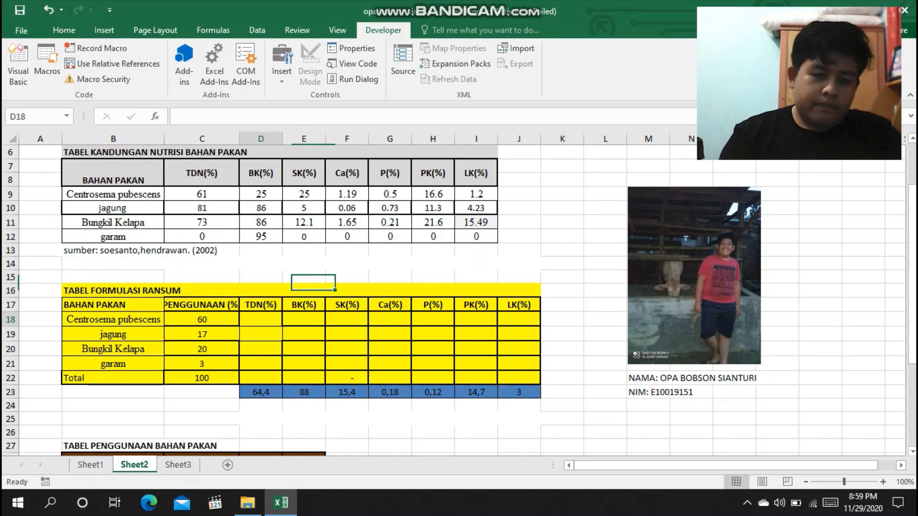
pyautogui.write('=')
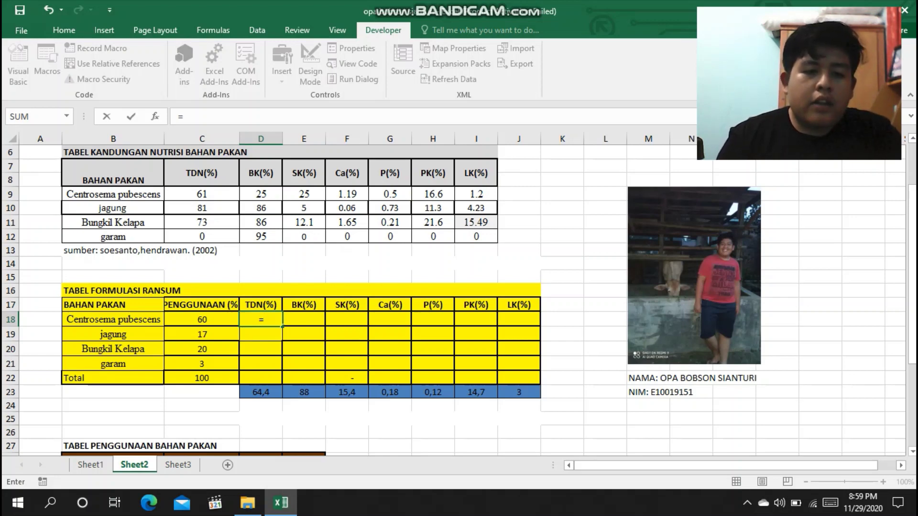
pyautogui.press('Left')
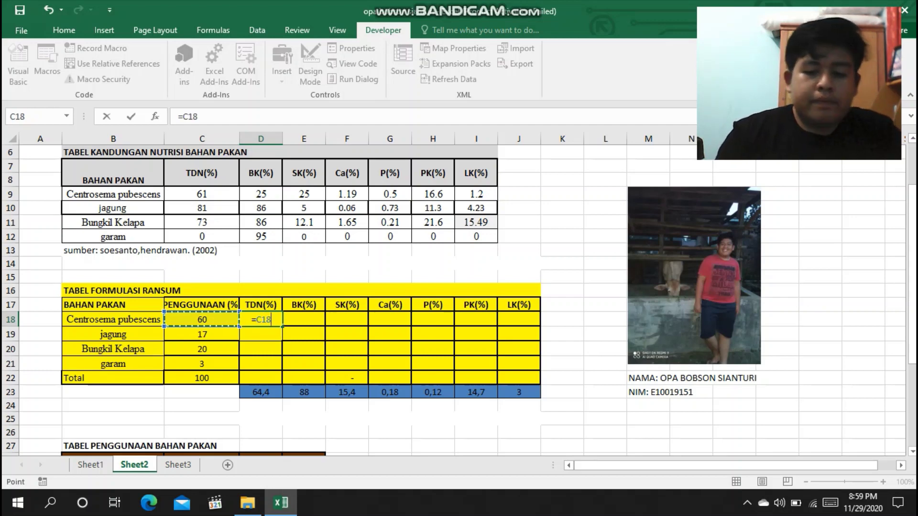
pyautogui.write('/100*')
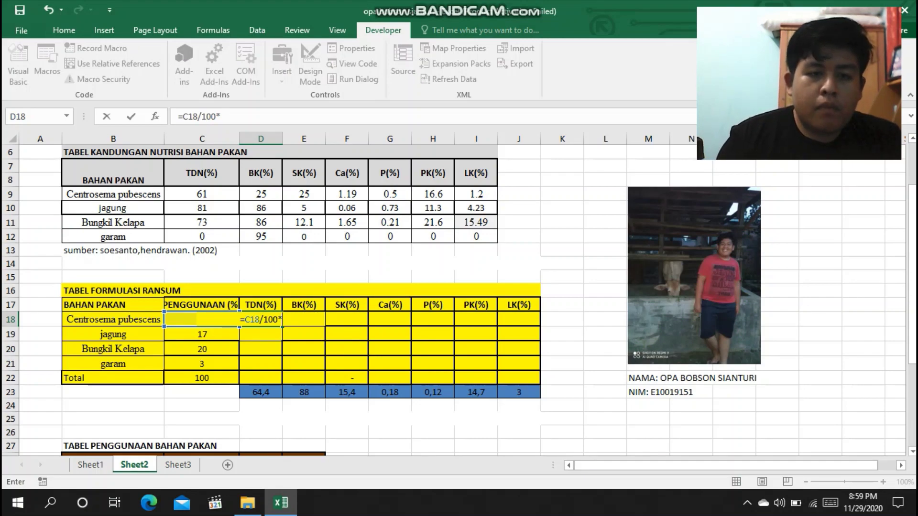
pyautogui.click(201, 194)
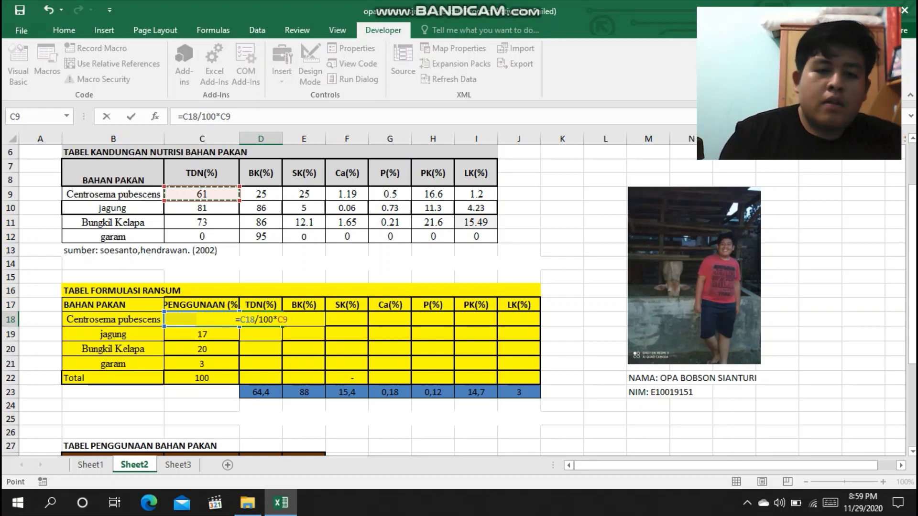
pyautogui.press('Return')
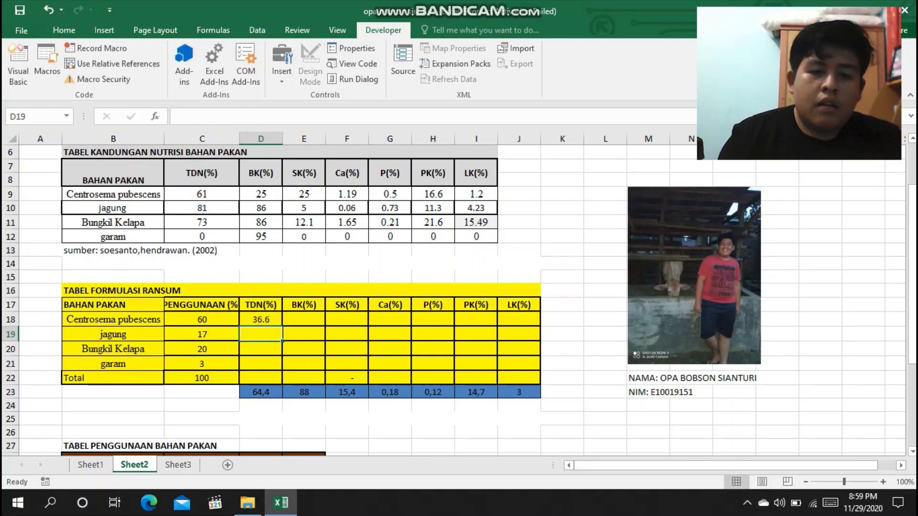
pyautogui.click(261, 320)
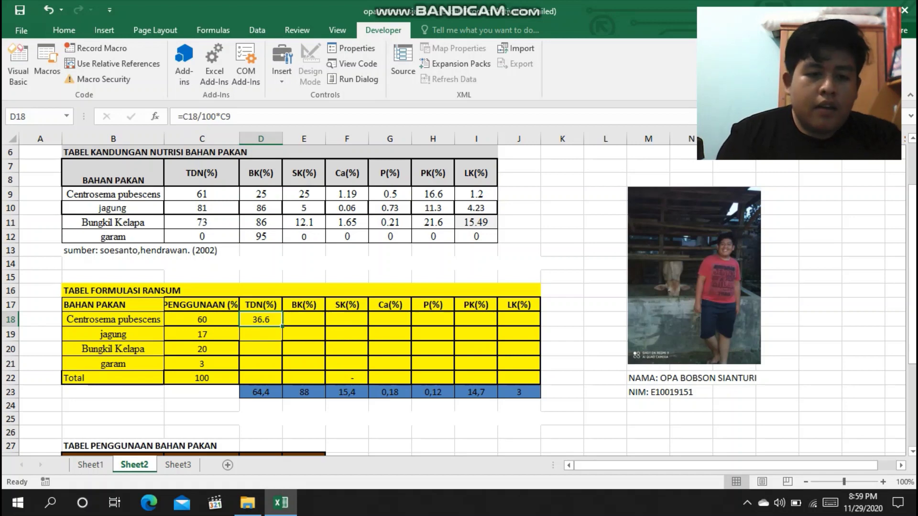
pyautogui.moveTo(282, 327); pyautogui.dragTo(282, 369)
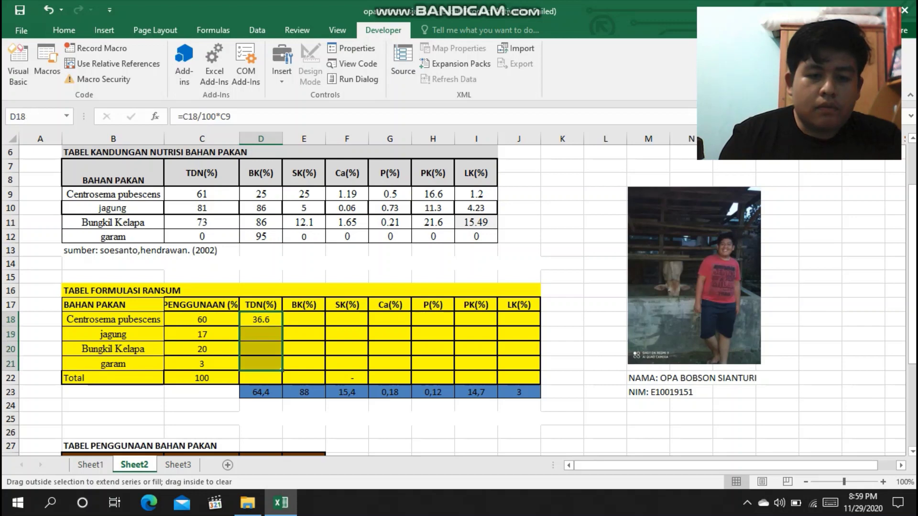
# Calculate the ration table's BK(%) column with =C18/100*D9 in E18, filled down to E21.
pyautogui.click(303, 320)
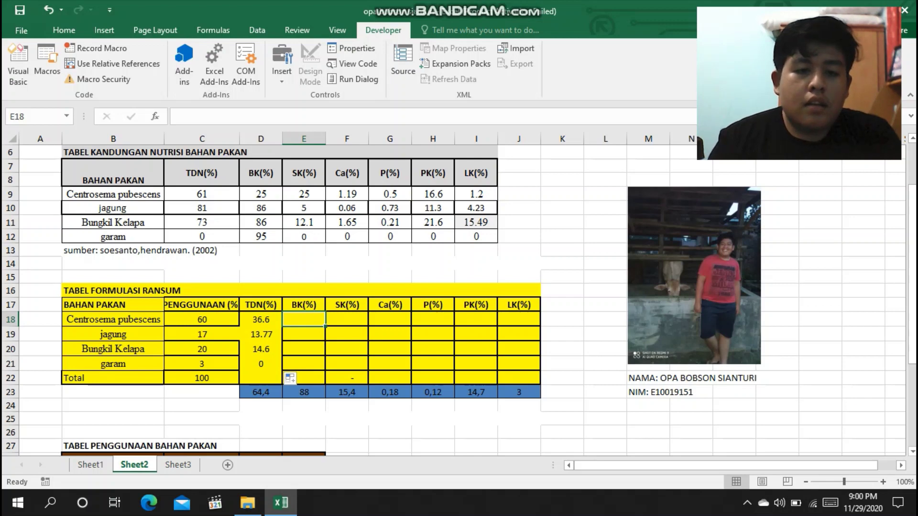
pyautogui.click(202, 319)
pyautogui.click(304, 320)
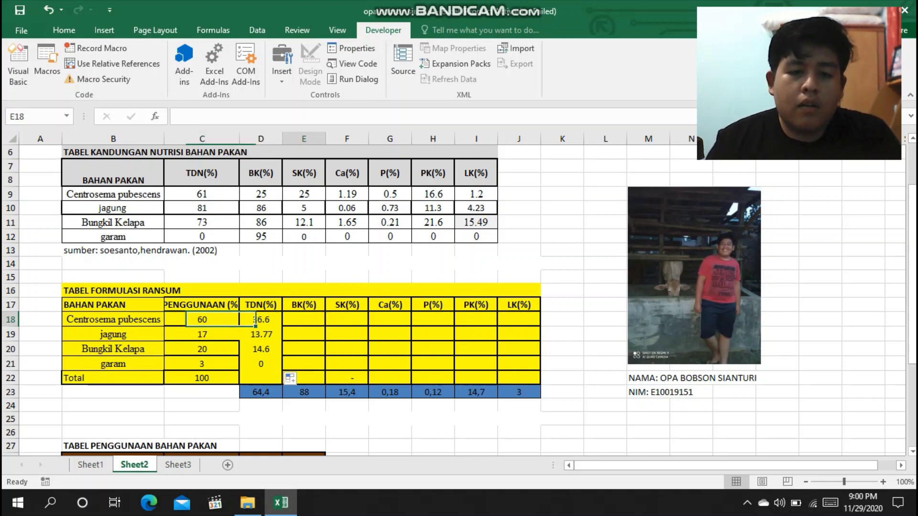
pyautogui.write('=')
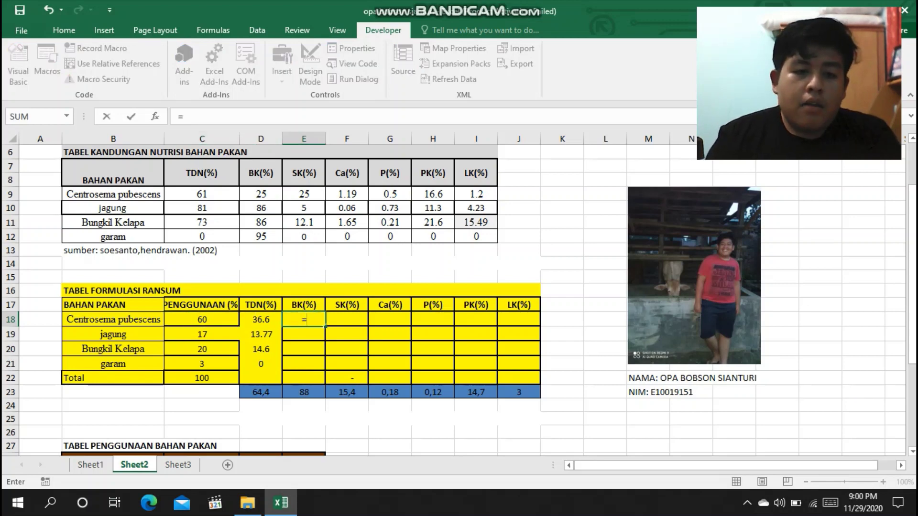
pyautogui.click(201, 320)
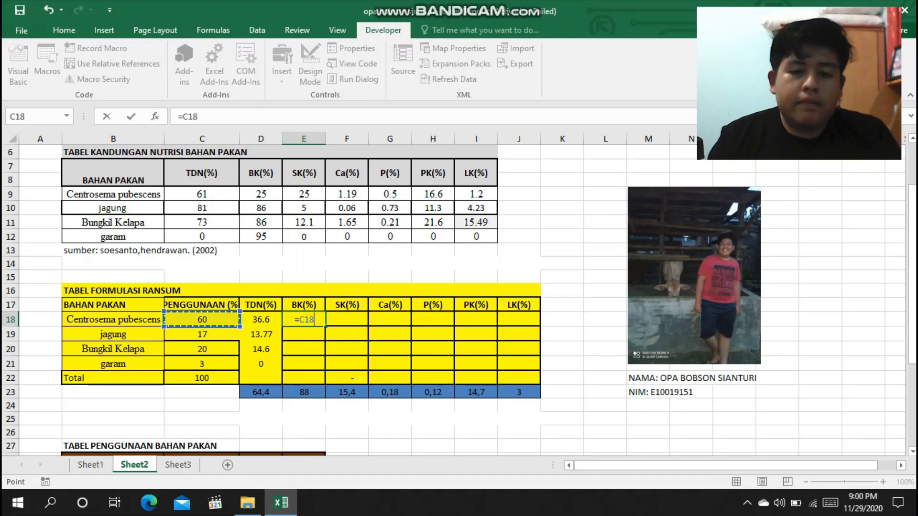
pyautogui.write('/')
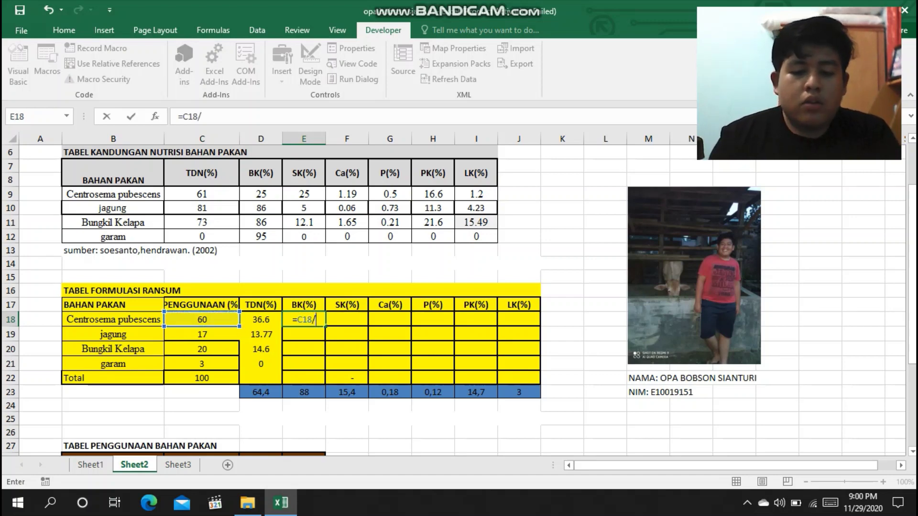
pyautogui.write('100')
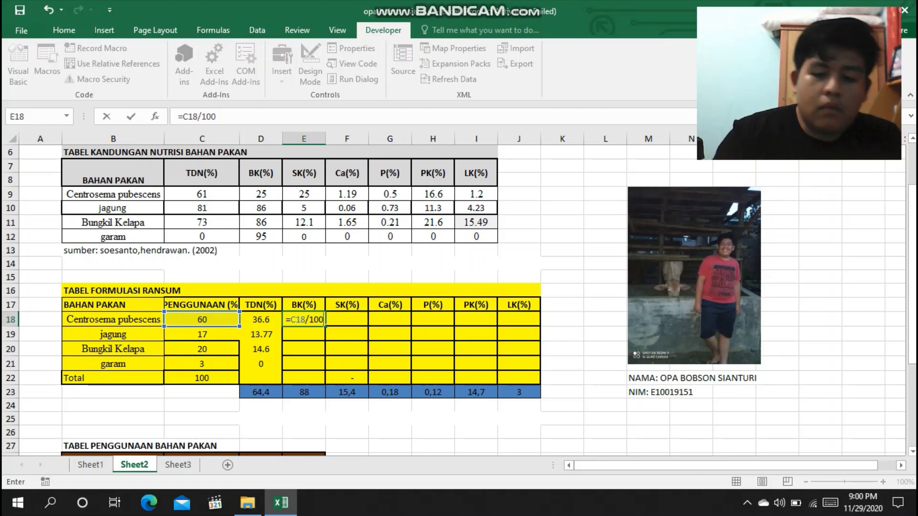
pyautogui.write('*')
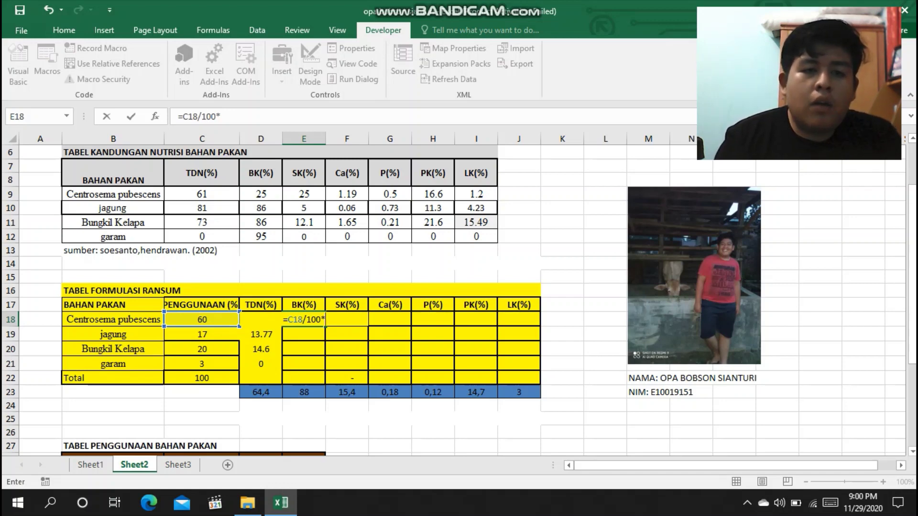
pyautogui.click(260, 193)
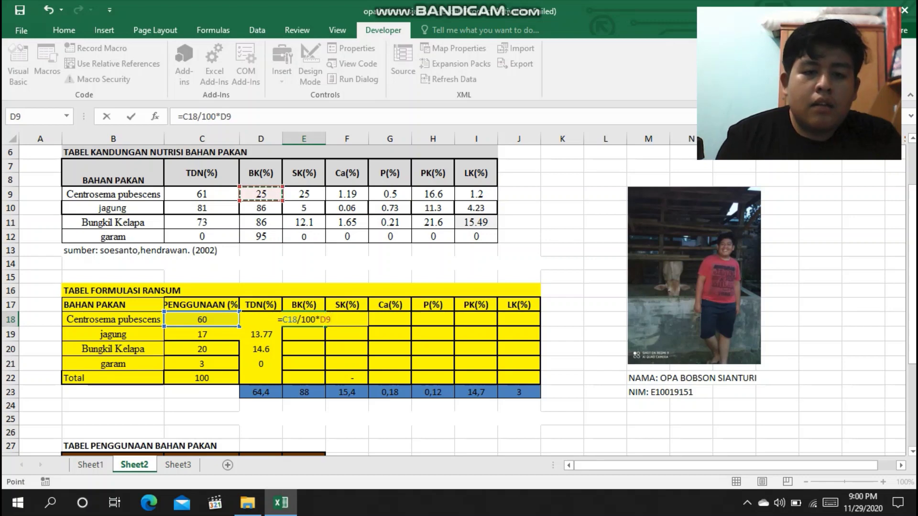
pyautogui.press('Return')
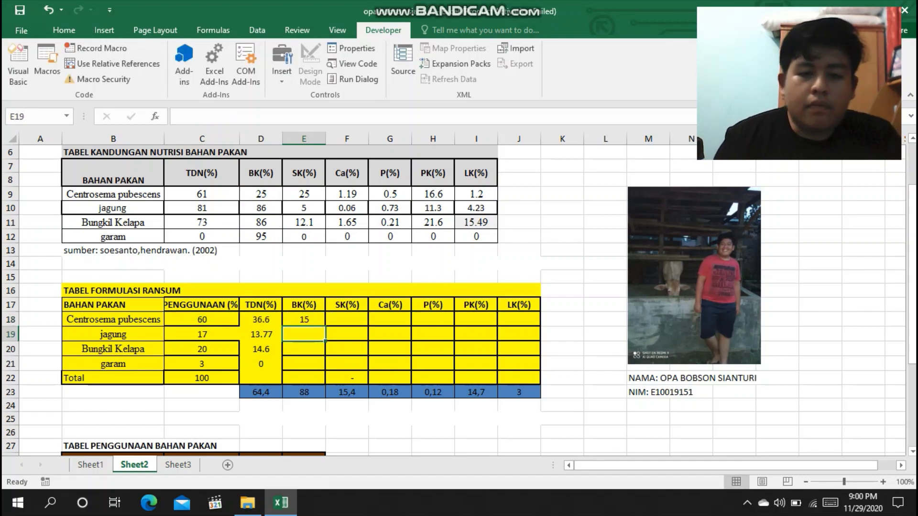
pyautogui.click(304, 319)
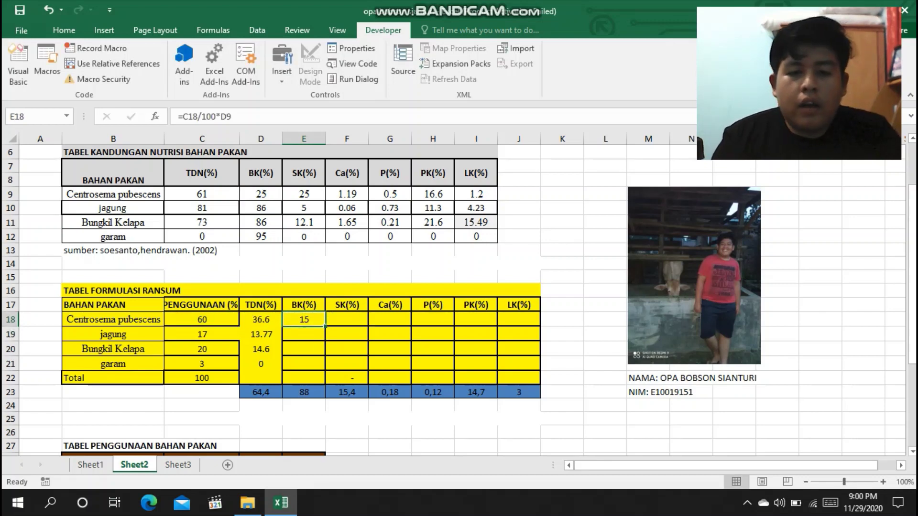
pyautogui.moveTo(325, 327); pyautogui.dragTo(318, 366)
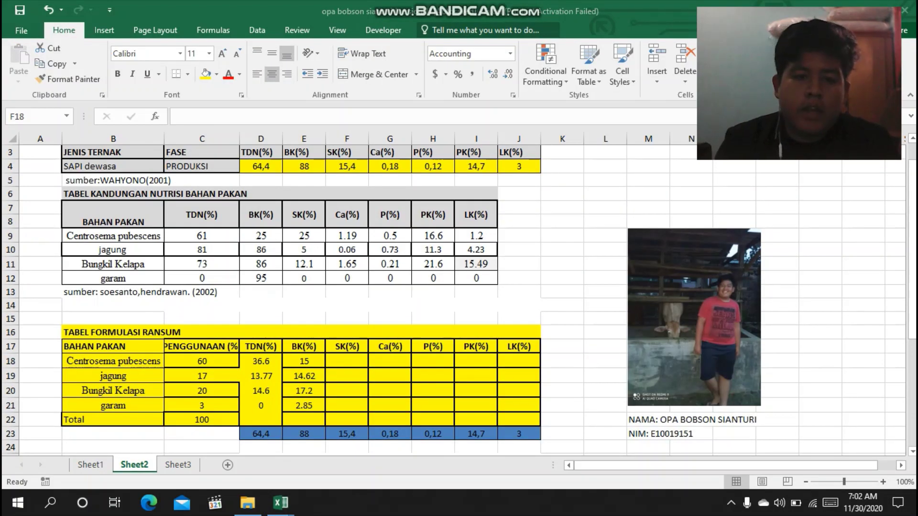
# Calculate the ration table's SK(%) column with =C18/100*E9 in F18, filled down to F21.
pyautogui.click(347, 361)
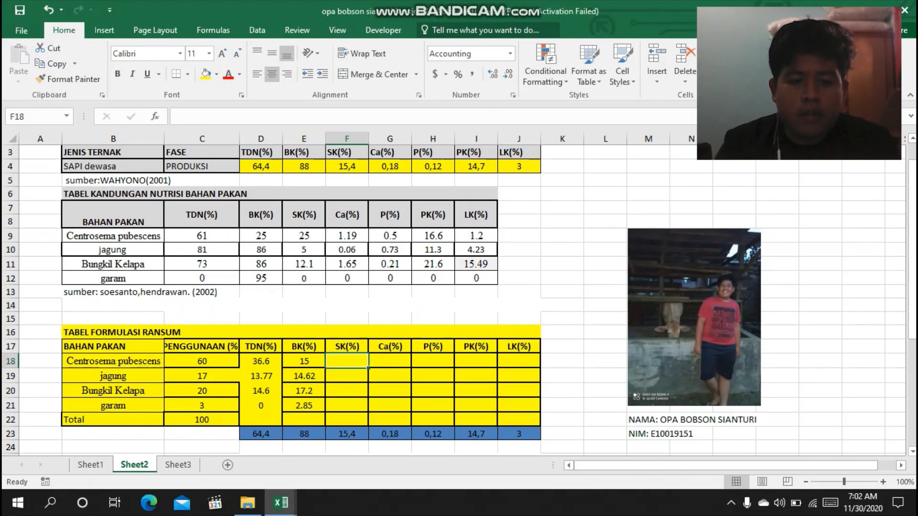
pyautogui.press('F2')
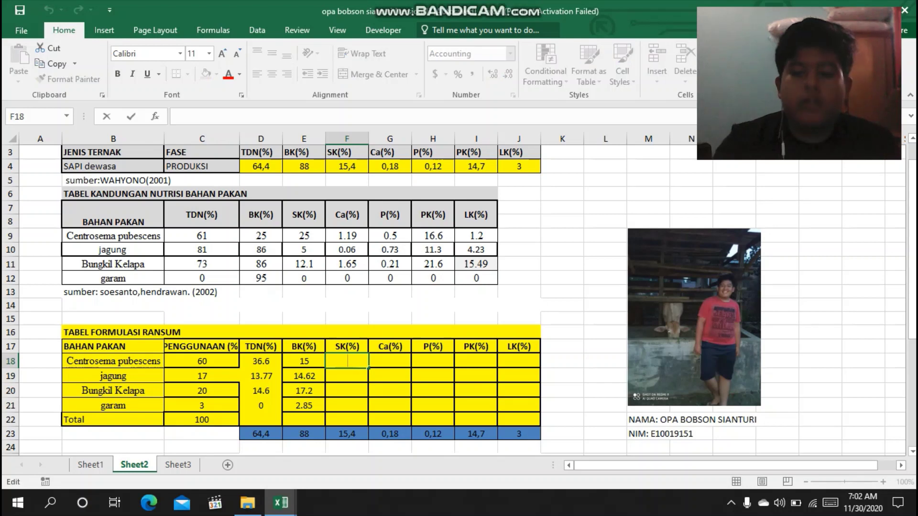
pyautogui.write('=')
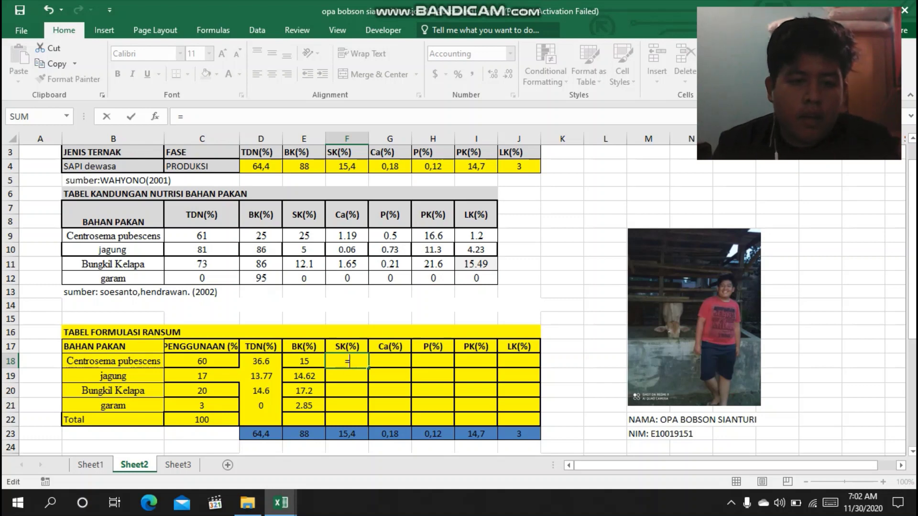
pyautogui.click(201, 361)
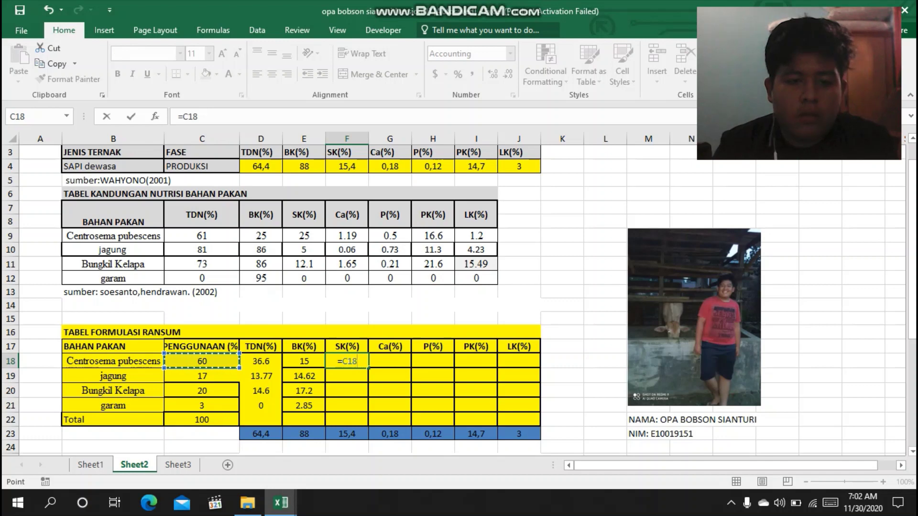
pyautogui.write('/100')
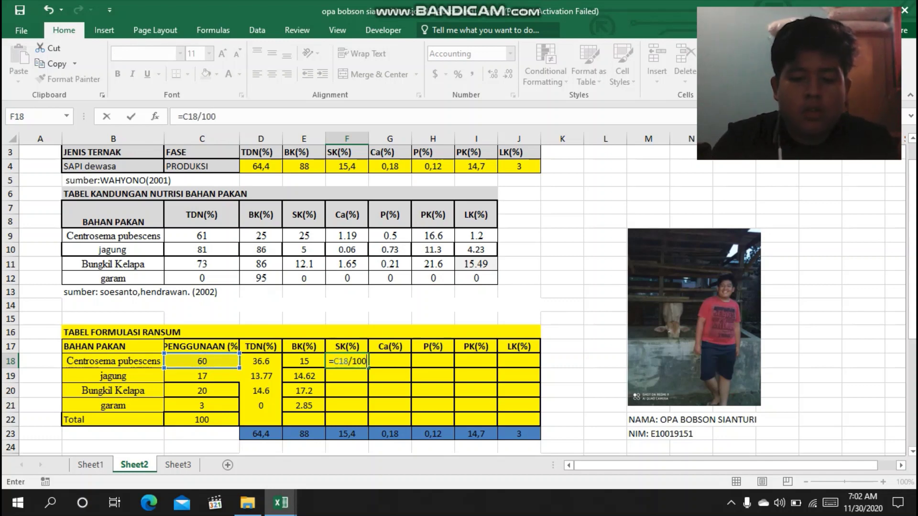
pyautogui.write('*')
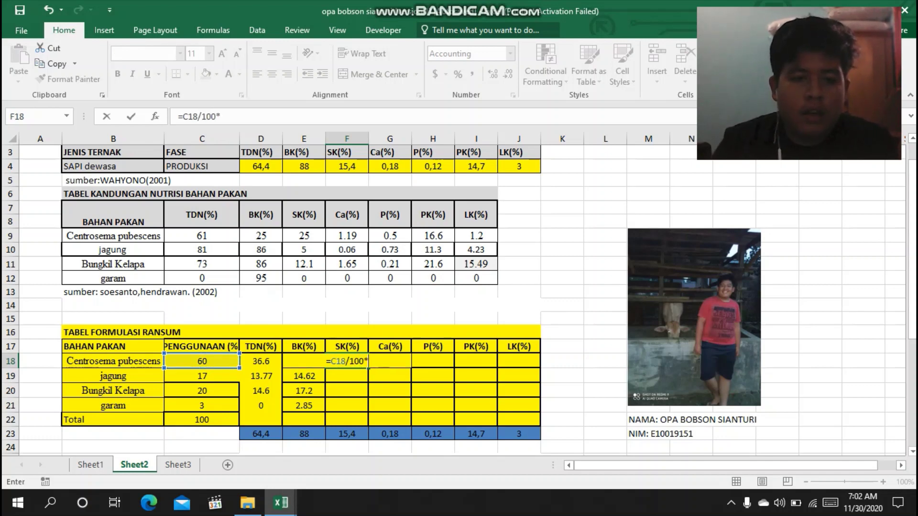
pyautogui.click(304, 236)
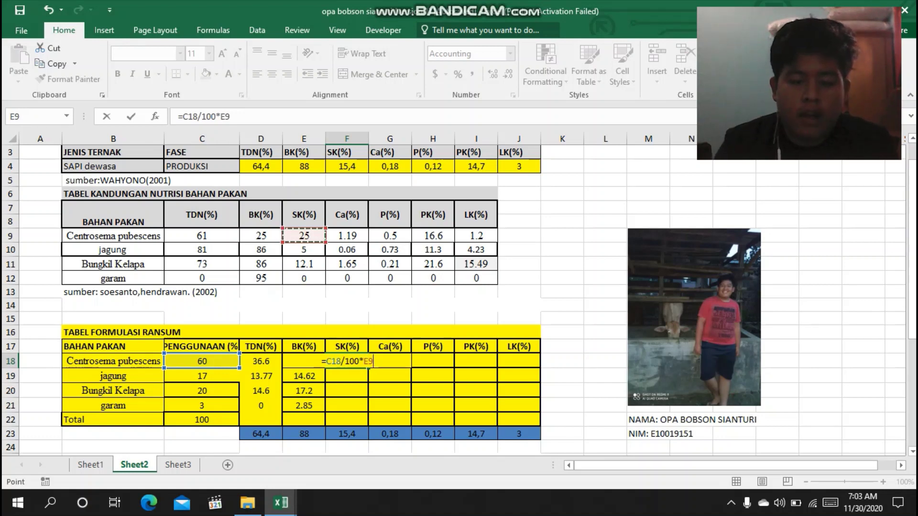
pyautogui.press('Return')
pyautogui.click(346, 361)
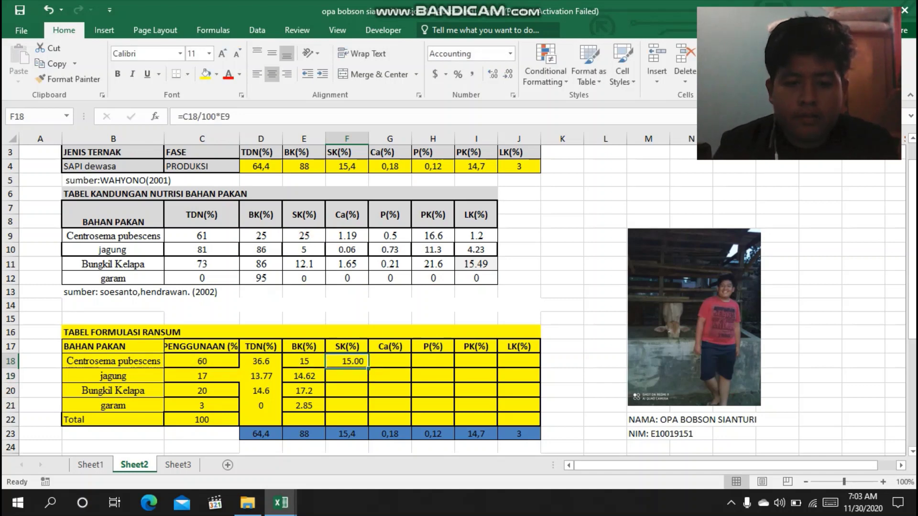
pyautogui.moveTo(369, 368); pyautogui.dragTo(366, 411)
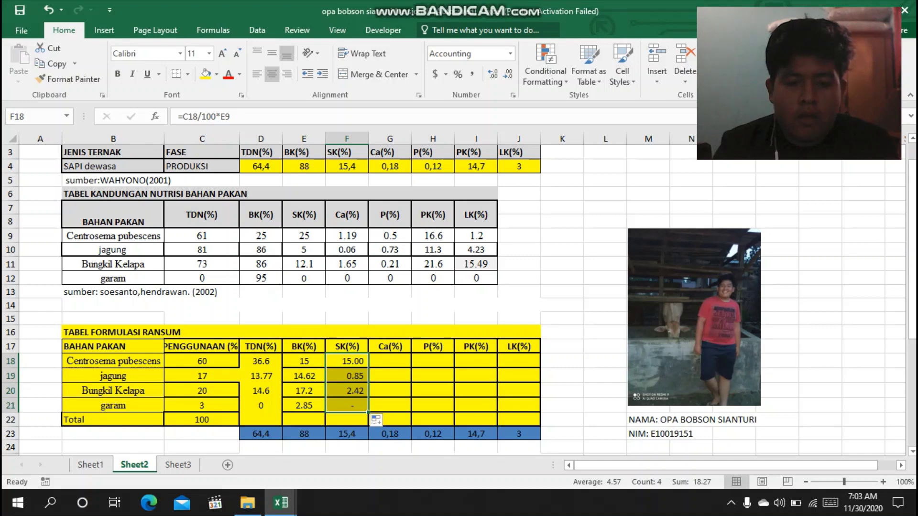
# Enter the formula =C18/100*F9 in G18 for the Ca(%) of Centrosema pubescens in the ration table.
pyautogui.click(389, 361)
pyautogui.write('=')
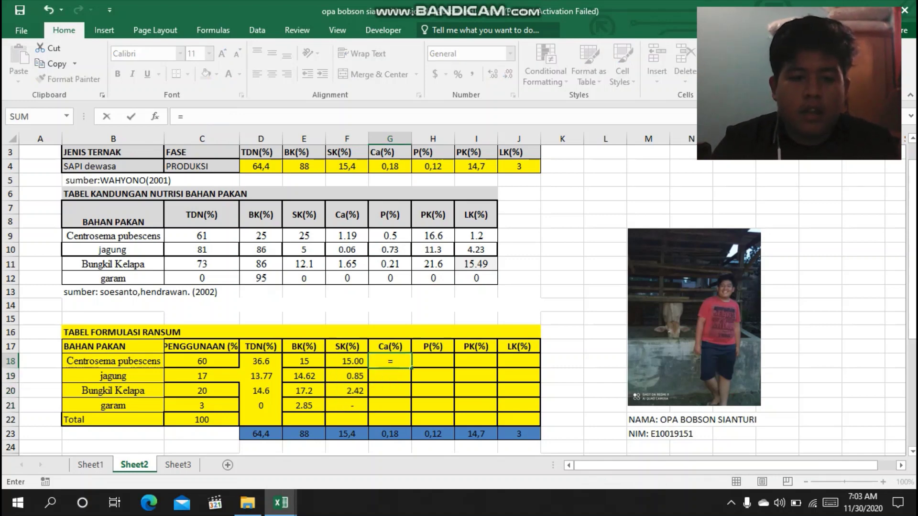
pyautogui.click(201, 361)
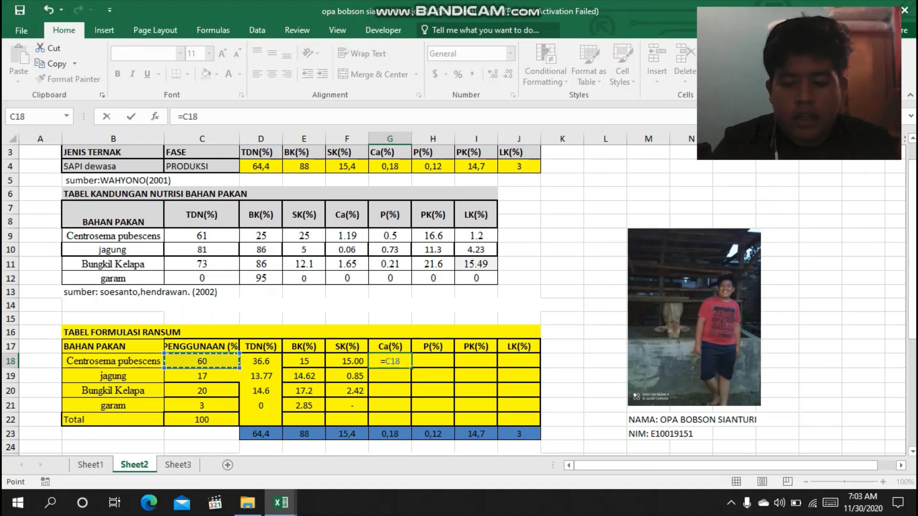
pyautogui.write('/100')
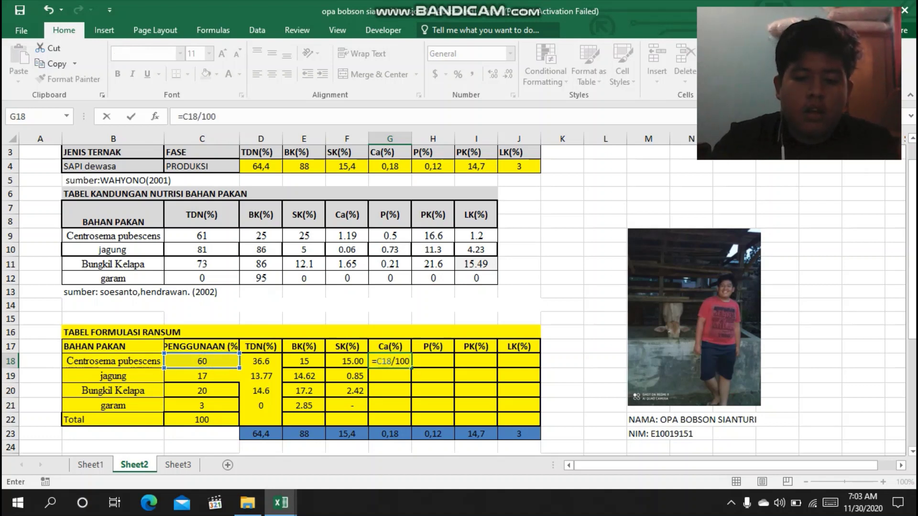
pyautogui.write('*')
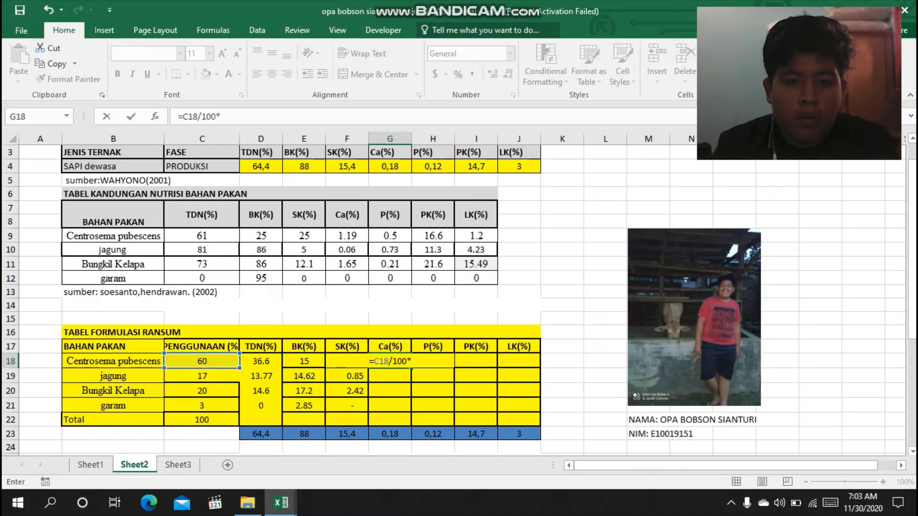
pyautogui.click(347, 236)
pyautogui.press('Return')
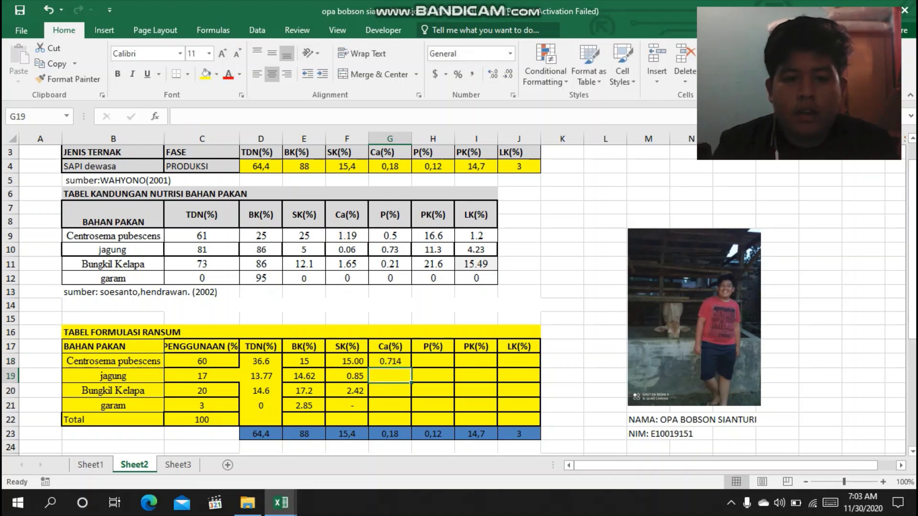
# Fill the Ca(%) formula from G18 down to G21 in the ration formulation table.
pyautogui.click(389, 361)
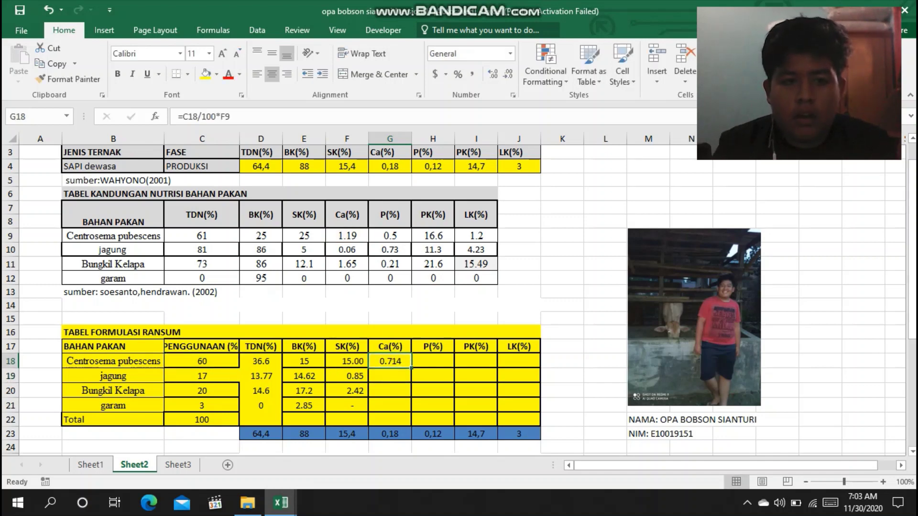
pyautogui.moveTo(411, 369); pyautogui.dragTo(411, 411)
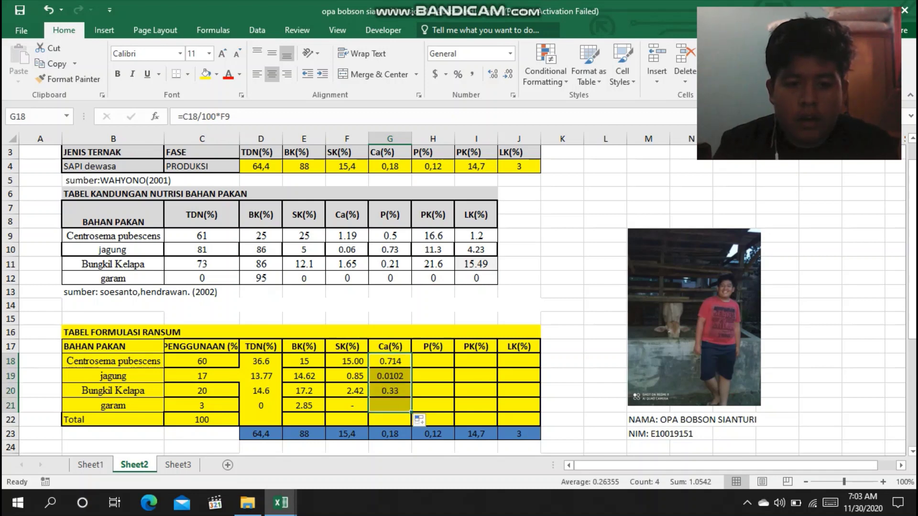
# Calculate the ration table's P(%) column with =C18/100*G9 in H18, filled down to H21.
pyautogui.click(432, 361)
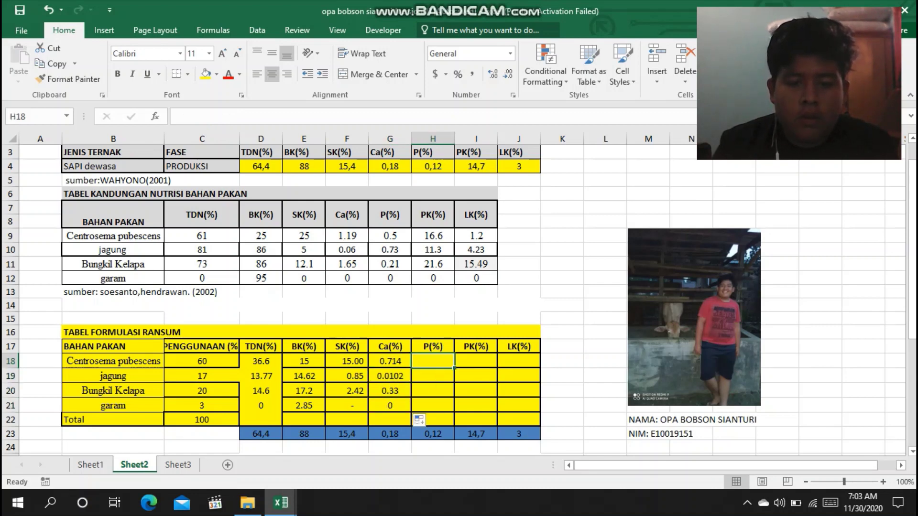
pyautogui.write('=')
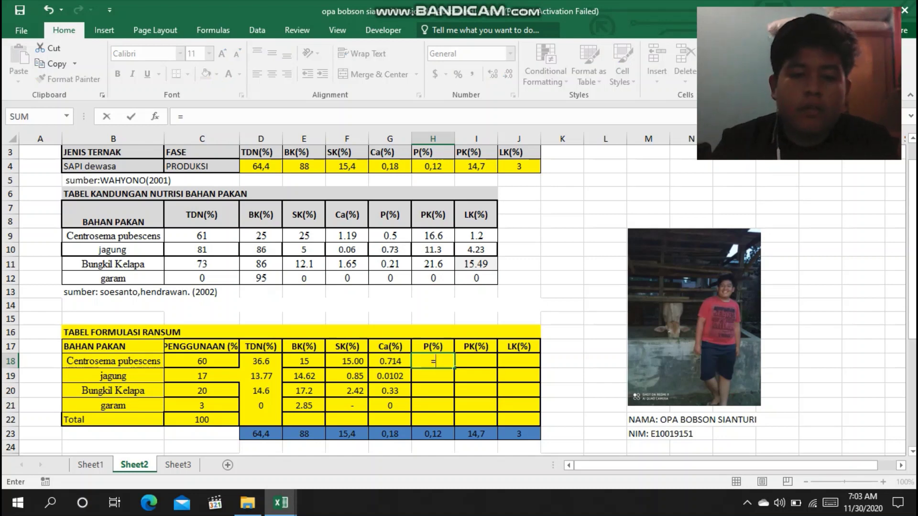
pyautogui.click(201, 361)
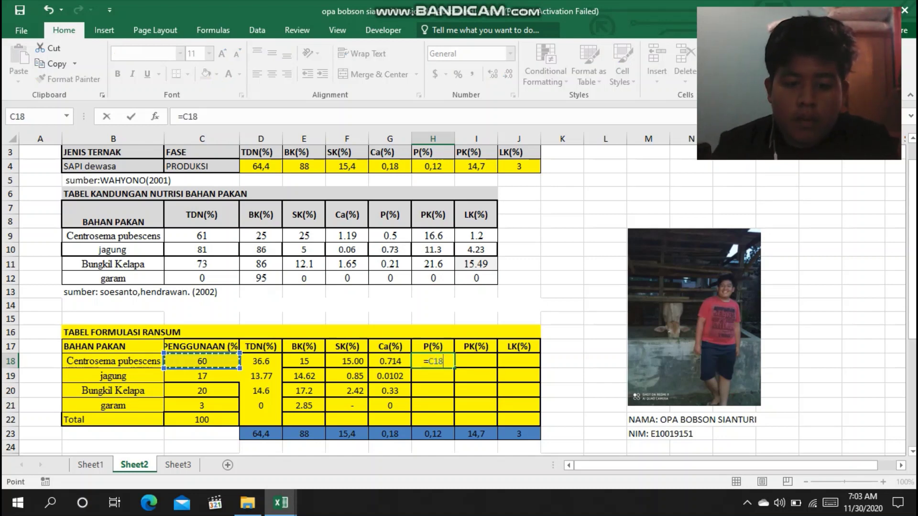
pyautogui.write('1')
pyautogui.press('BackSpace')
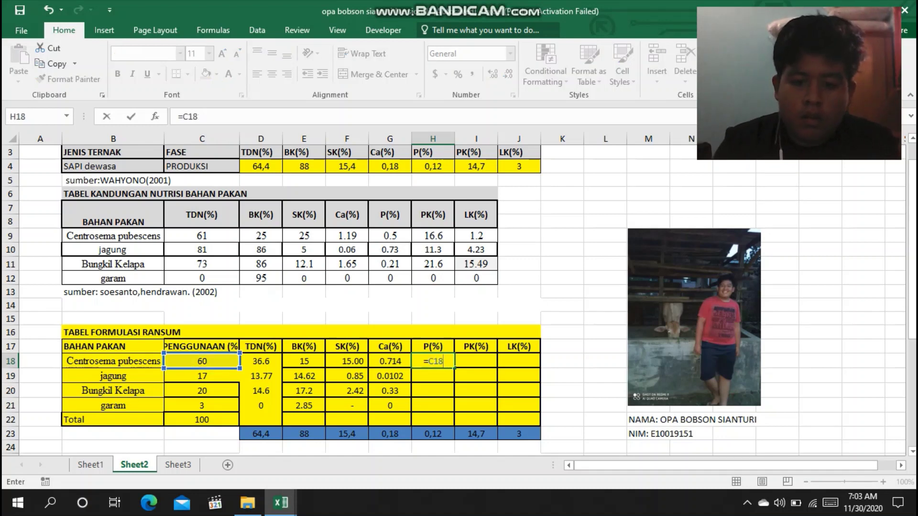
pyautogui.write('/100')
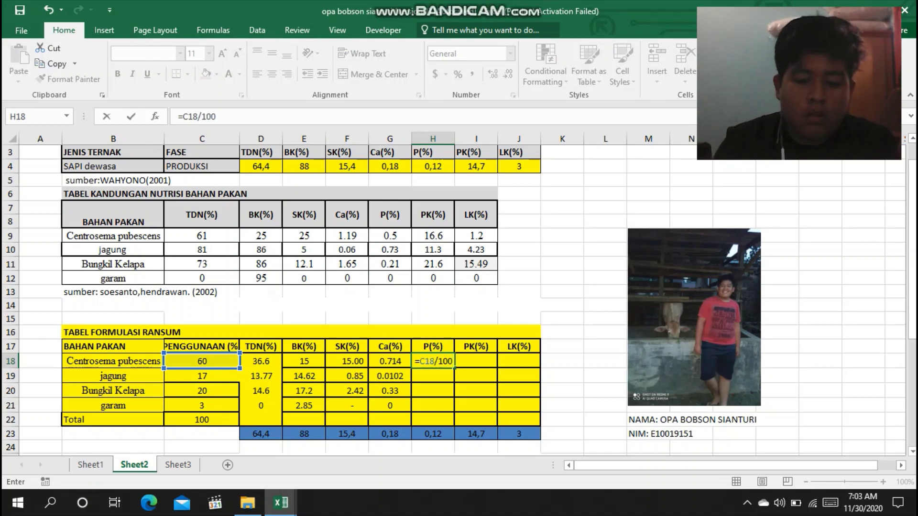
pyautogui.write('*')
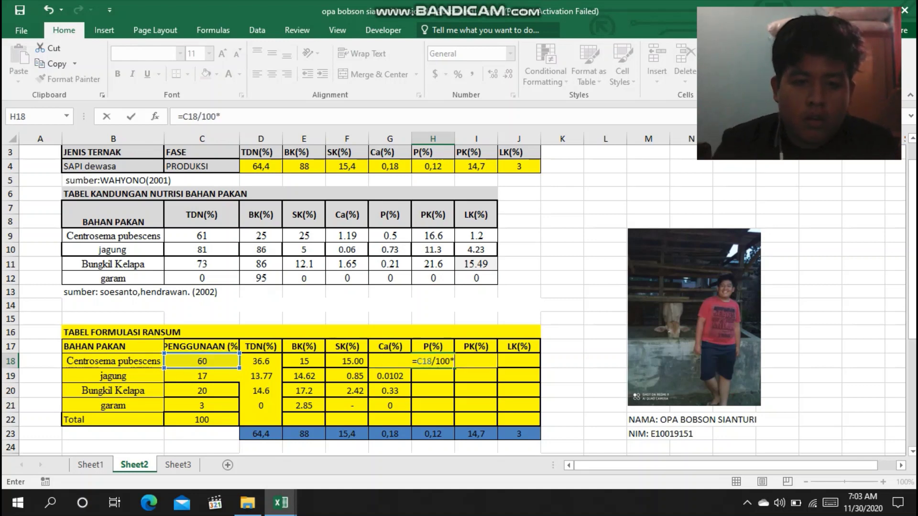
pyautogui.click(389, 235)
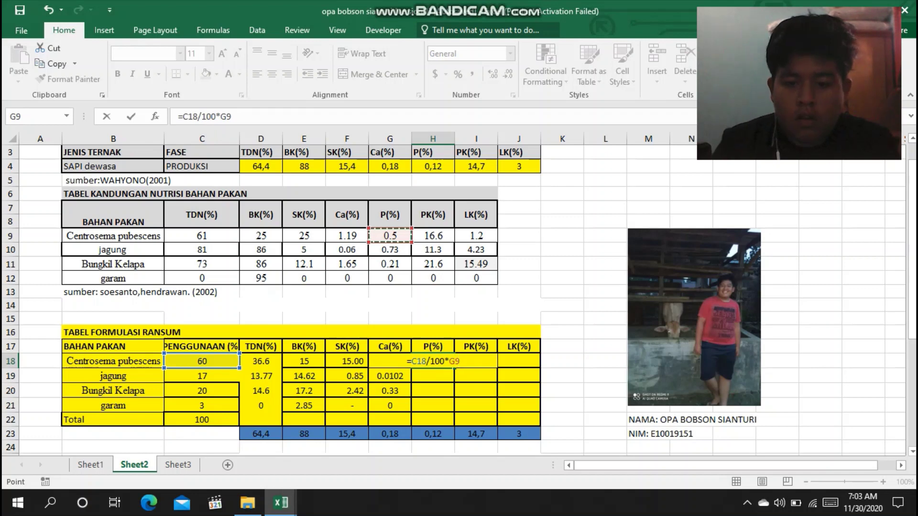
pyautogui.press('Return')
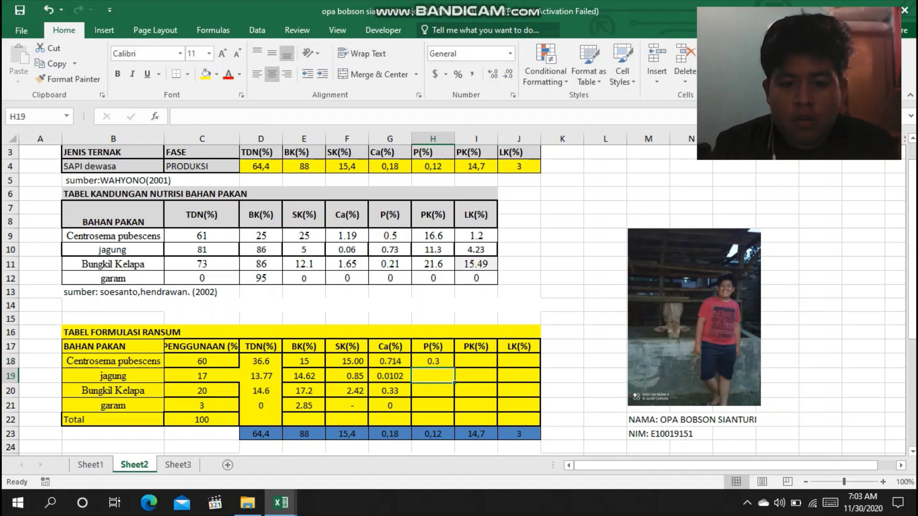
pyautogui.click(433, 361)
pyautogui.moveTo(455, 368); pyautogui.dragTo(454, 411)
# Calculate the ration table's PK(%) column with =C18/100*H9 in I18, filled down to I21.
pyautogui.click(476, 361)
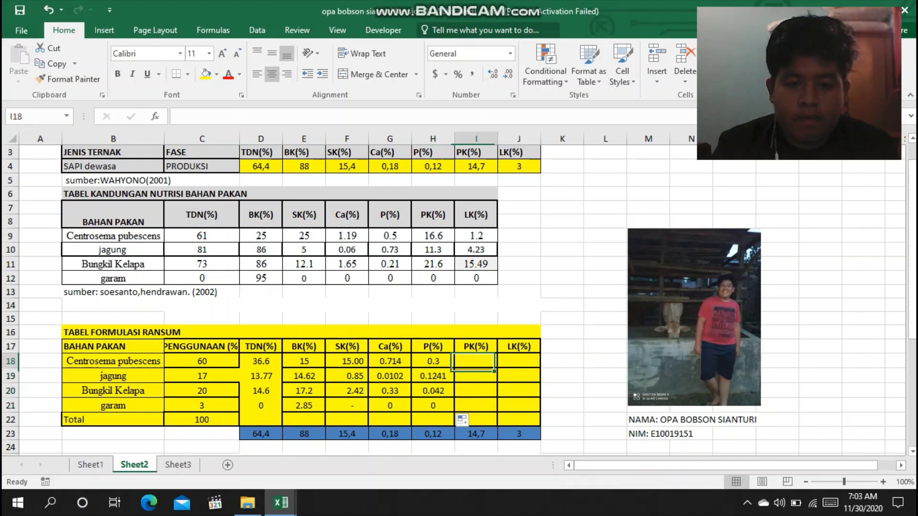
pyautogui.write('=')
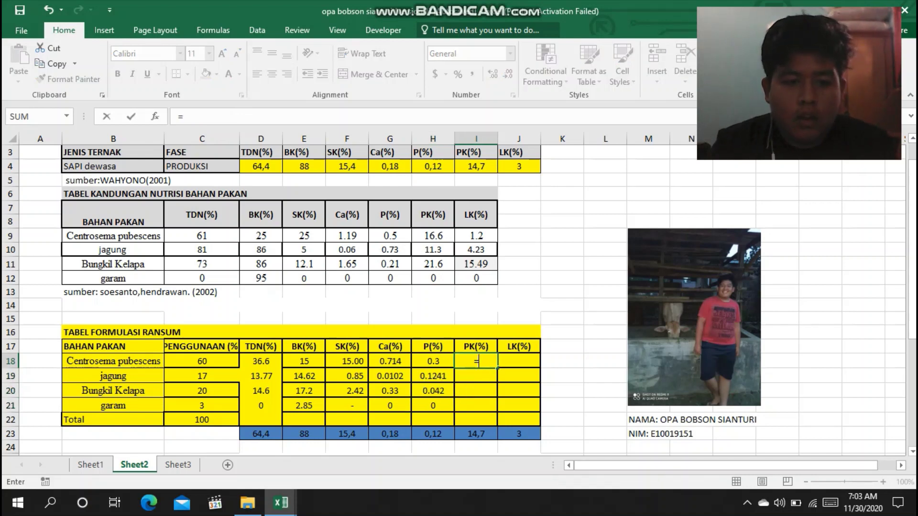
pyautogui.click(202, 362)
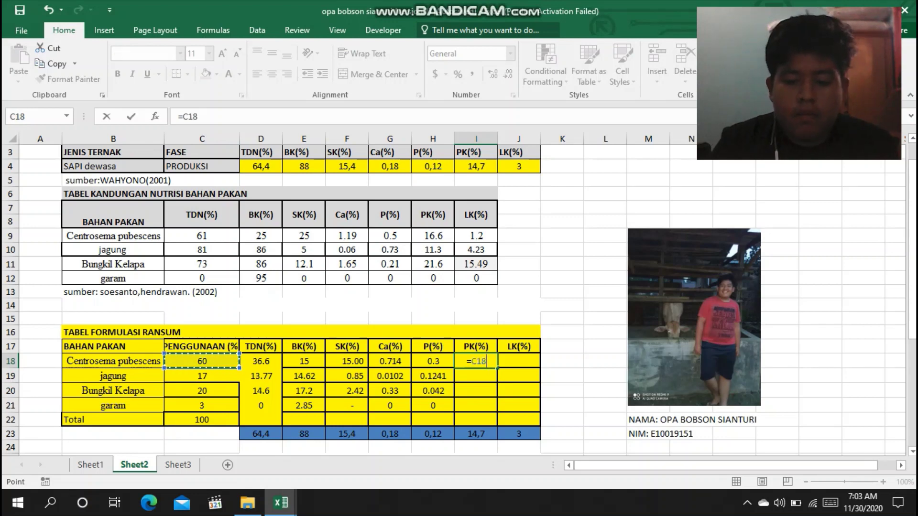
pyautogui.write('/100')
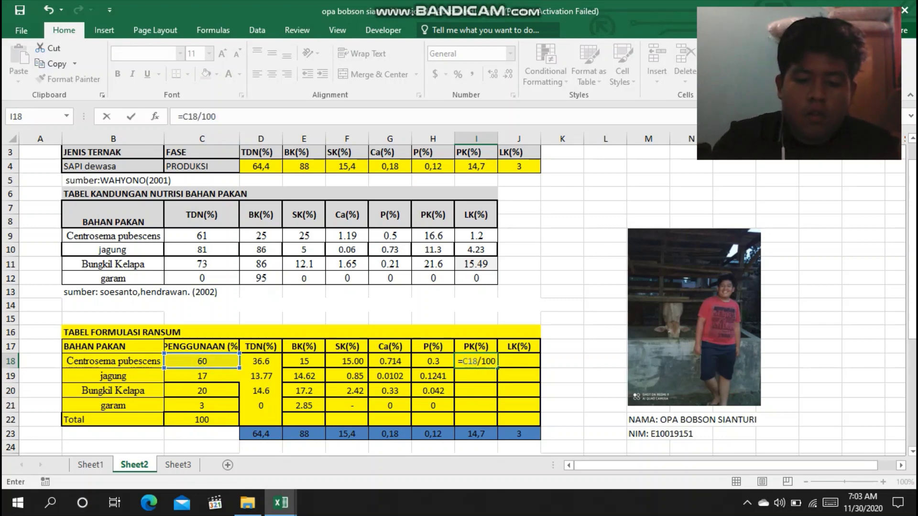
pyautogui.write('*')
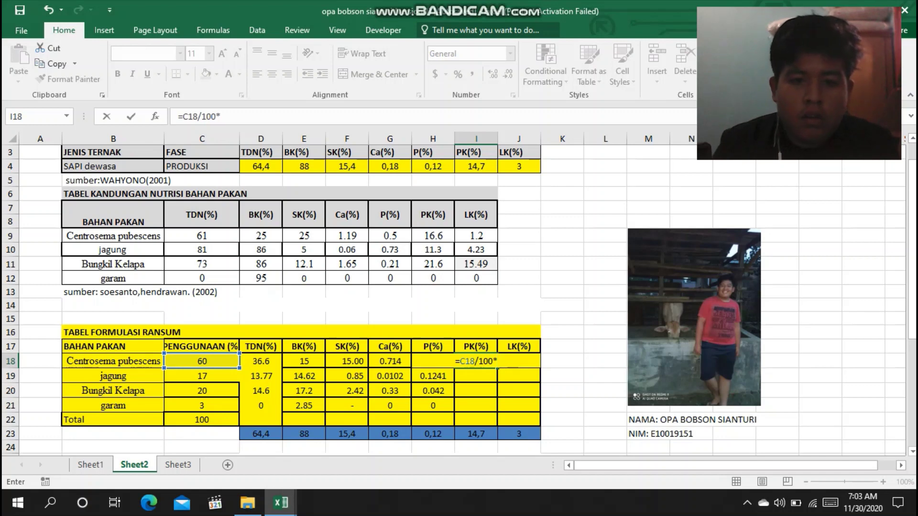
pyautogui.click(433, 236)
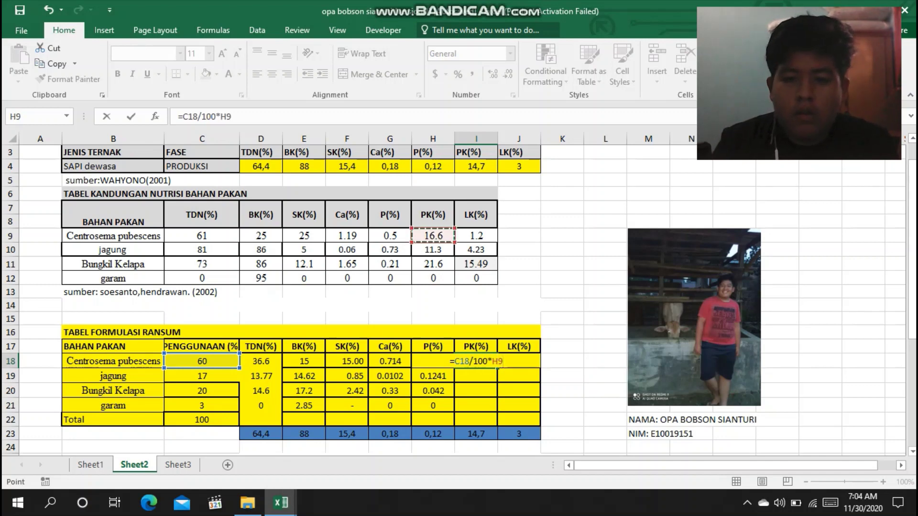
pyautogui.press('Return')
pyautogui.click(476, 361)
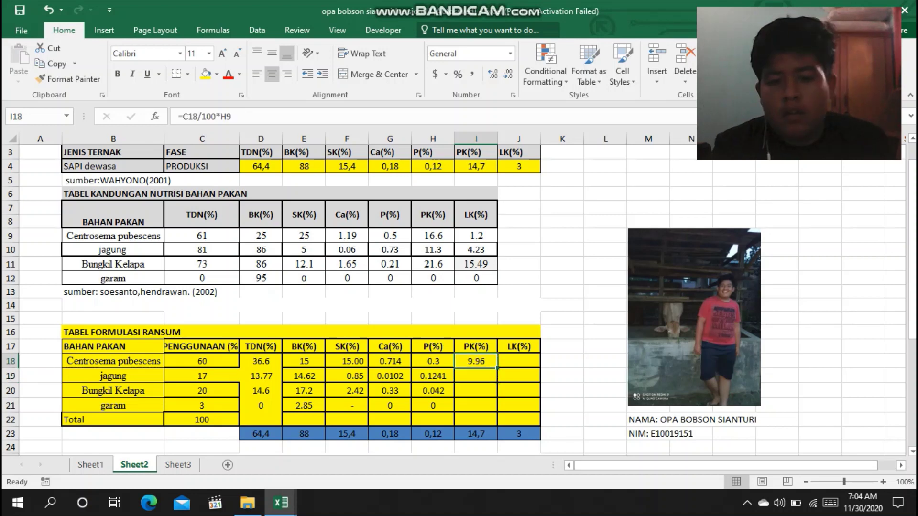
pyautogui.moveTo(497, 368); pyautogui.dragTo(497, 407)
pyautogui.click(476, 406)
pyautogui.click(476, 391)
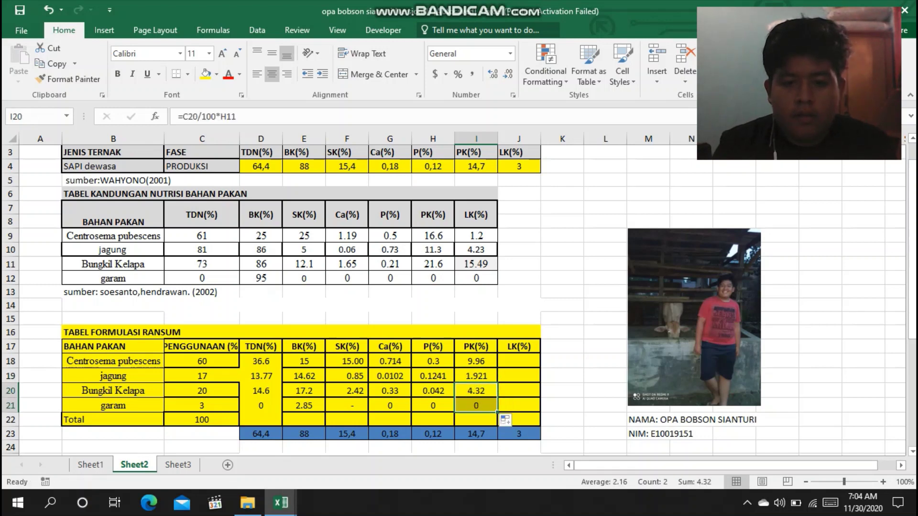
# Calculate the ration table's LK(%) column with =C18/100*I9 in J18, filled down to J21.
pyautogui.click(537, 362)
pyautogui.write('=')
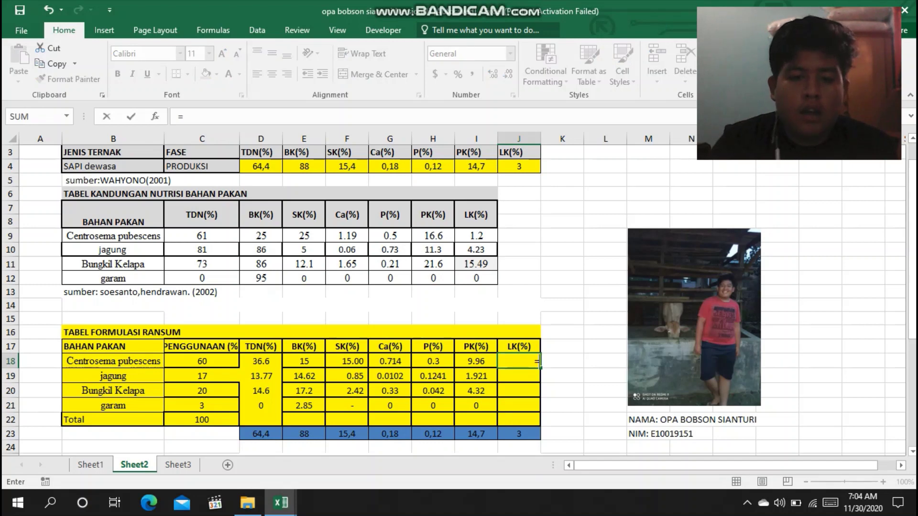
pyautogui.click(202, 361)
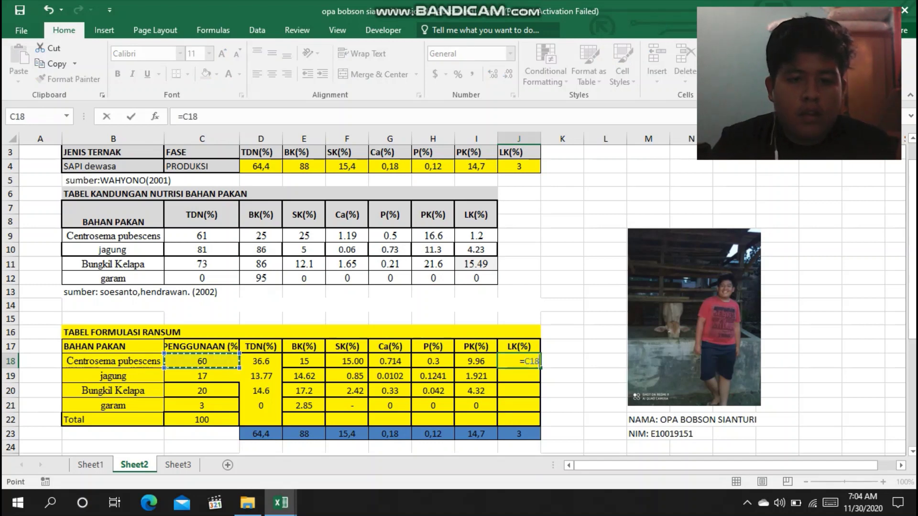
pyautogui.write('/100')
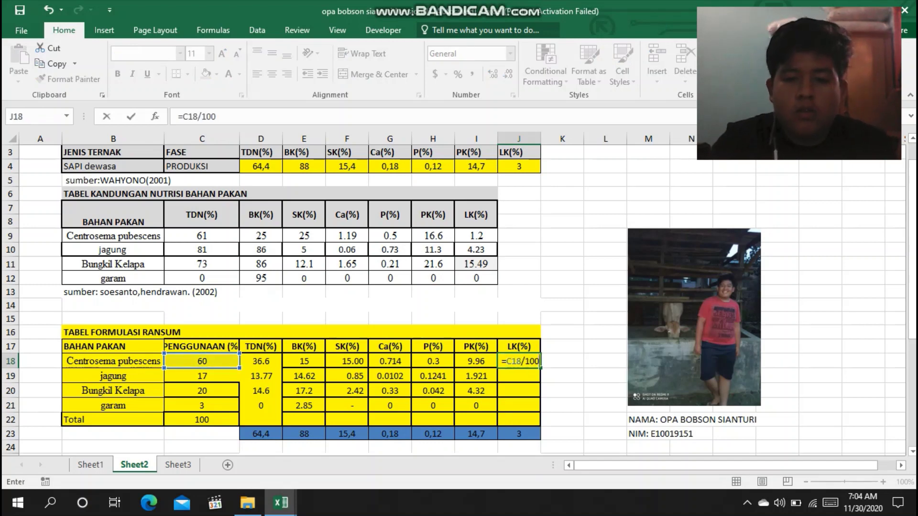
pyautogui.write('*')
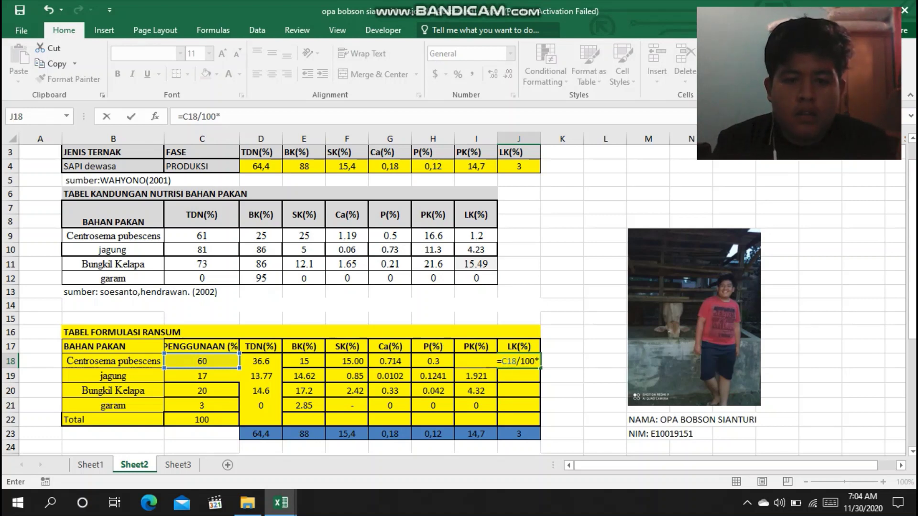
pyautogui.click(477, 236)
pyautogui.press('Return')
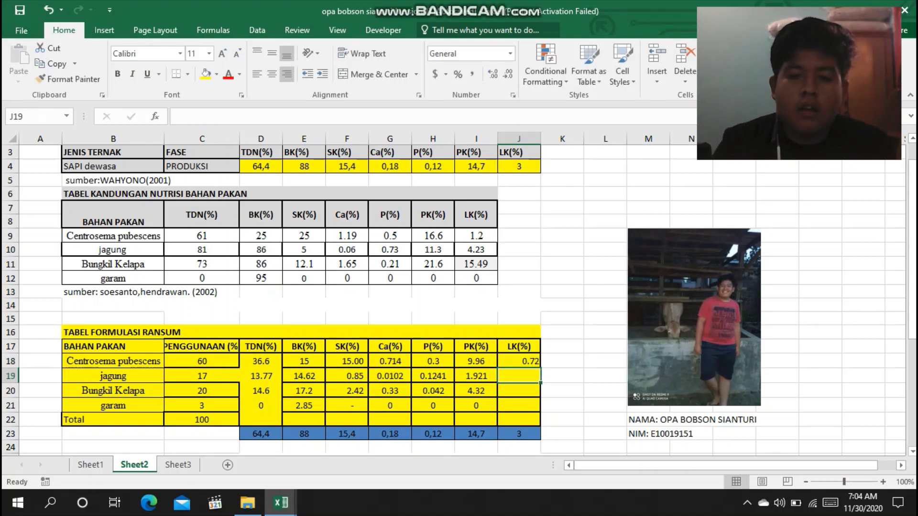
pyautogui.click(519, 361)
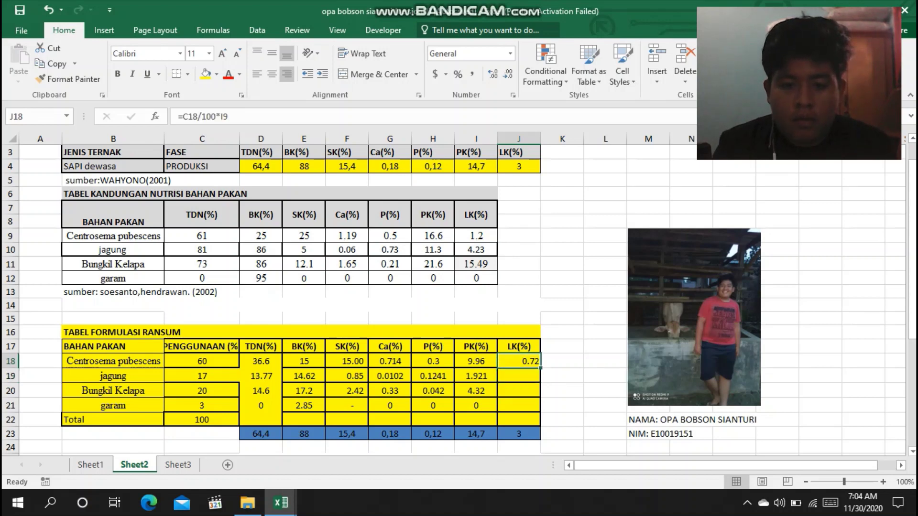
pyautogui.moveTo(519, 361); pyautogui.dragTo(539, 407)
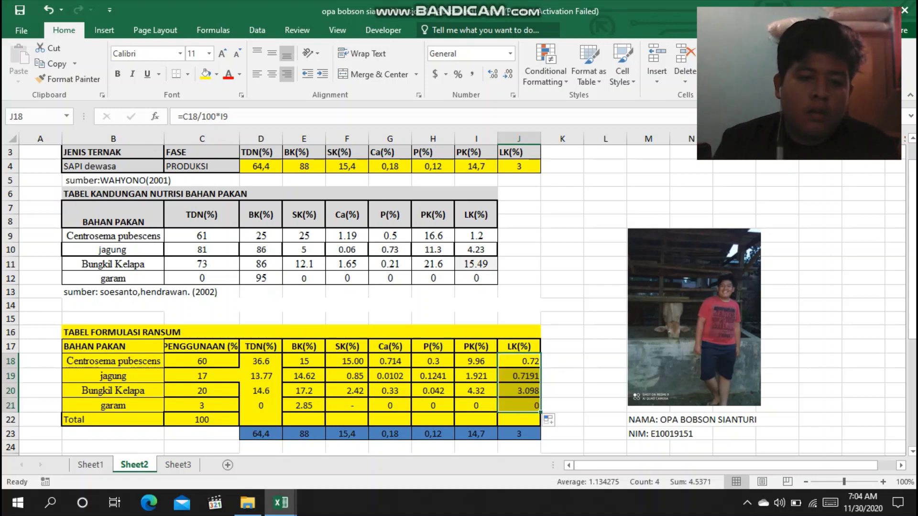
# Total the ration table's TDN(%) column in D22 with the formula =SUM(D18:D21).
pyautogui.click(303, 420)
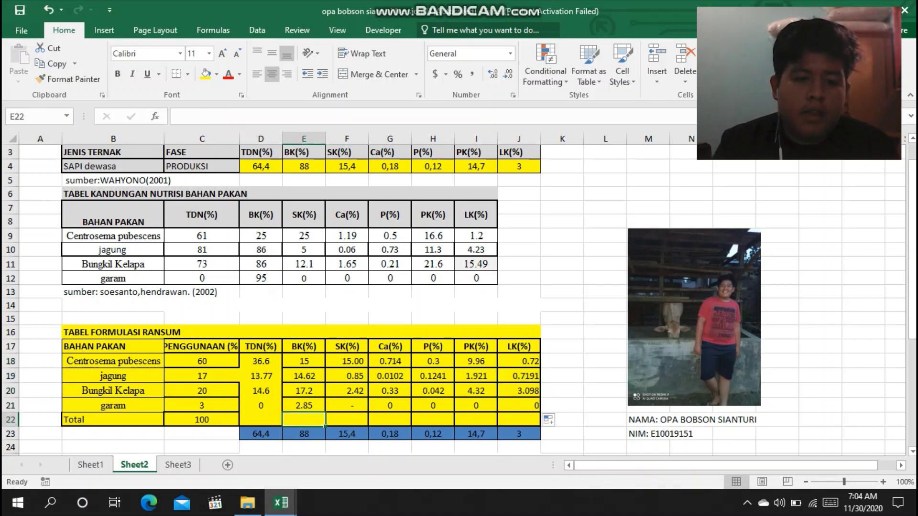
pyautogui.click(260, 420)
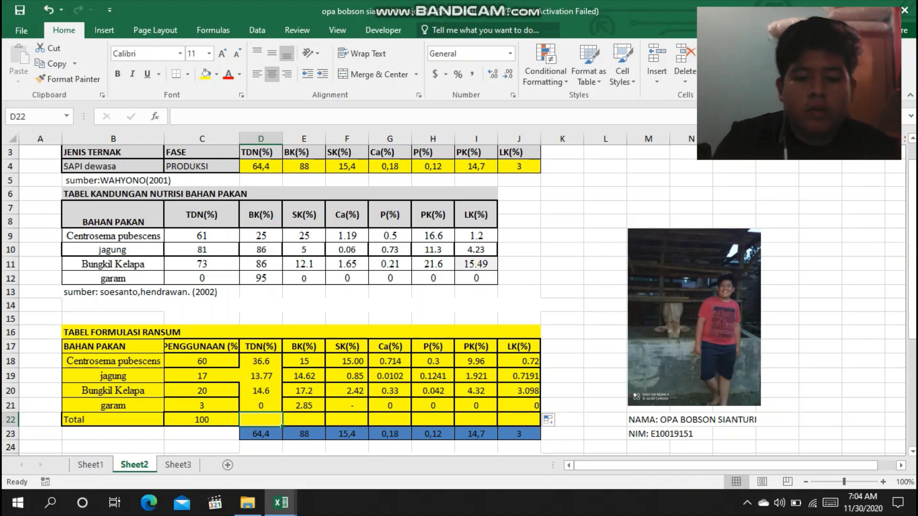
pyautogui.write('=sum(')
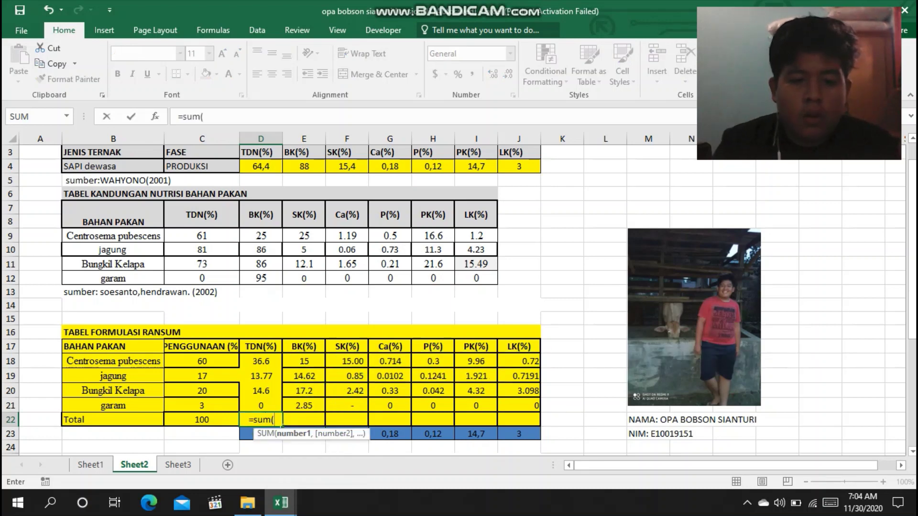
pyautogui.moveTo(261, 362); pyautogui.dragTo(281, 410)
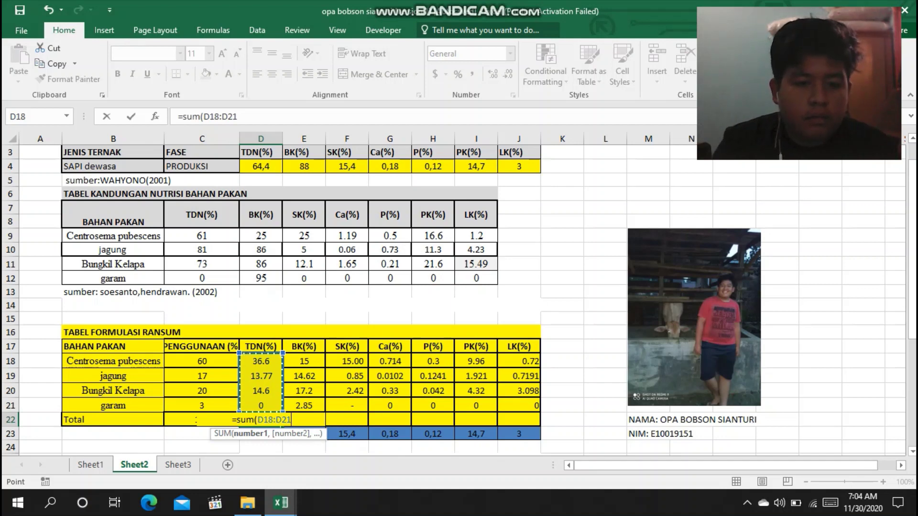
pyautogui.press('Return')
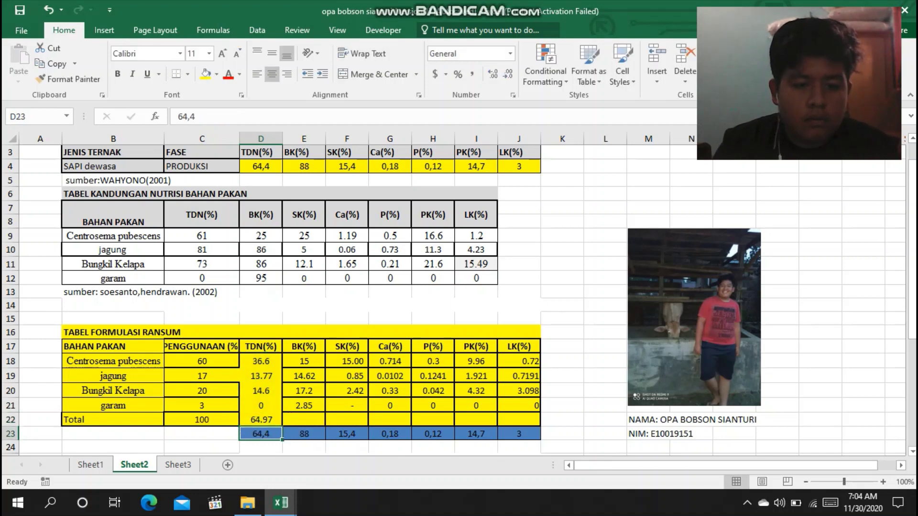
pyautogui.click(260, 419)
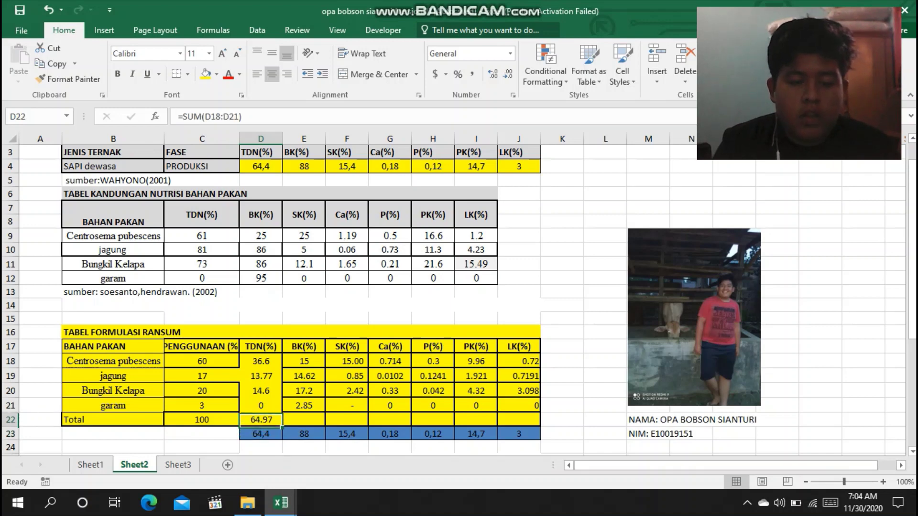
# Total the ration table's BK(%) column in E22 with the formula =SUM(E18:E21).
pyautogui.click(304, 419)
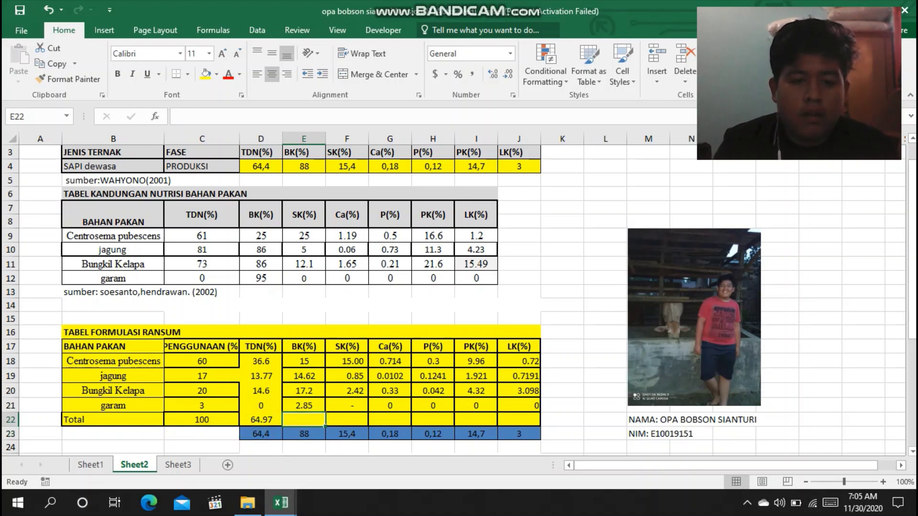
pyautogui.write('=')
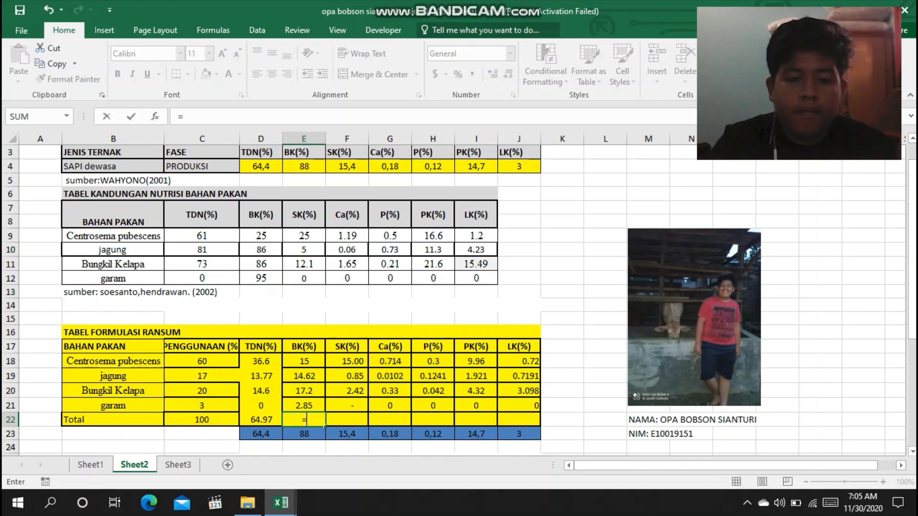
pyautogui.write('sum(')
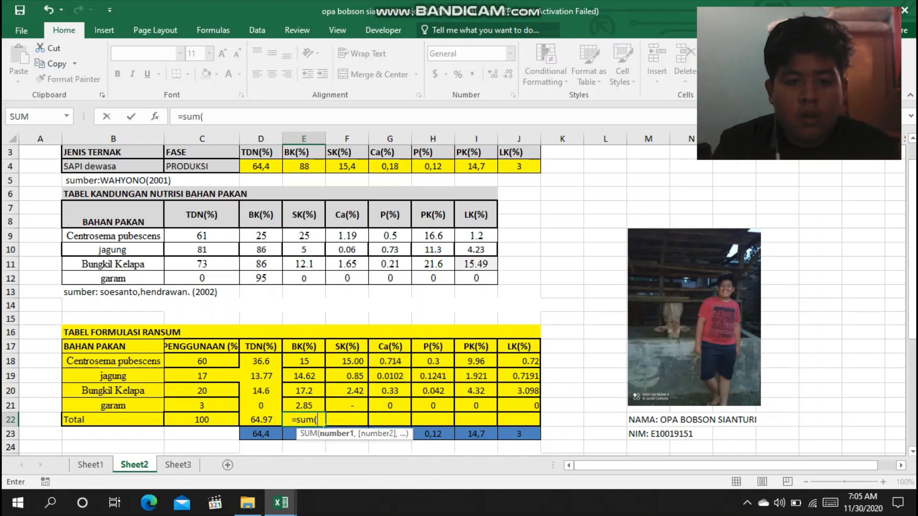
pyautogui.moveTo(311, 361); pyautogui.dragTo(315, 406)
pyautogui.click(310, 405)
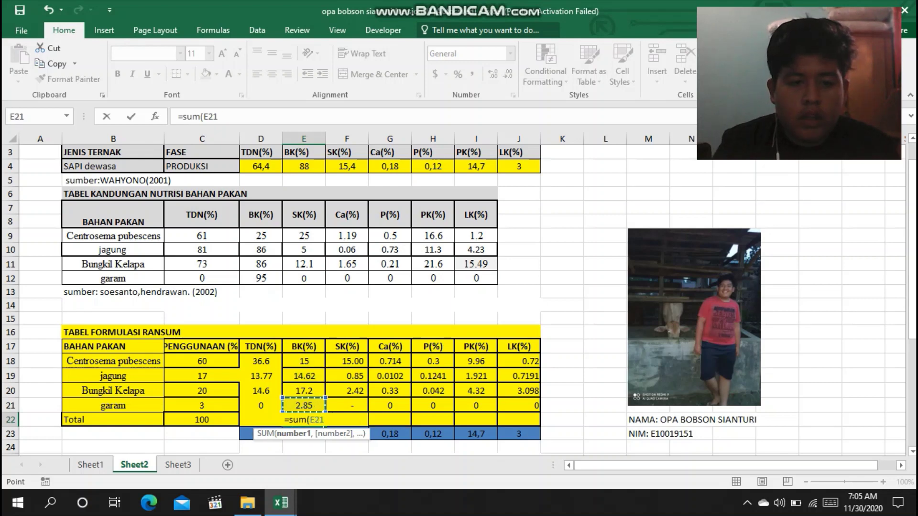
pyautogui.click(304, 376)
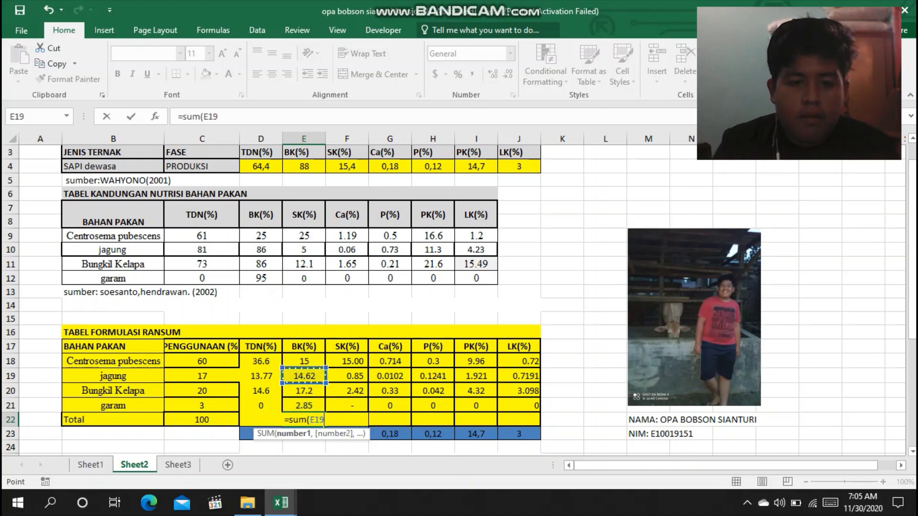
pyautogui.click(304, 361)
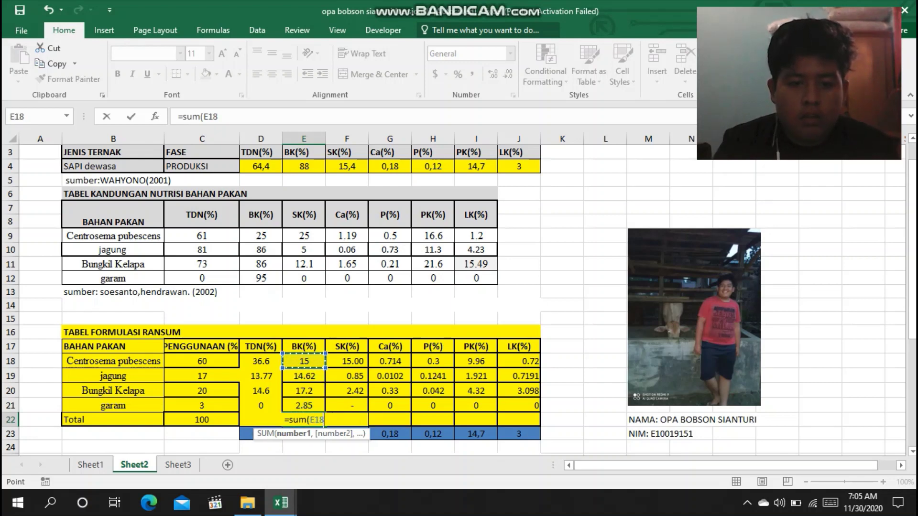
pyautogui.hotkey('shift', 'Down')
pyautogui.hotkey('shift', 'Down')
pyautogui.hotkey('shift', 'Down')
pyautogui.press('Return')
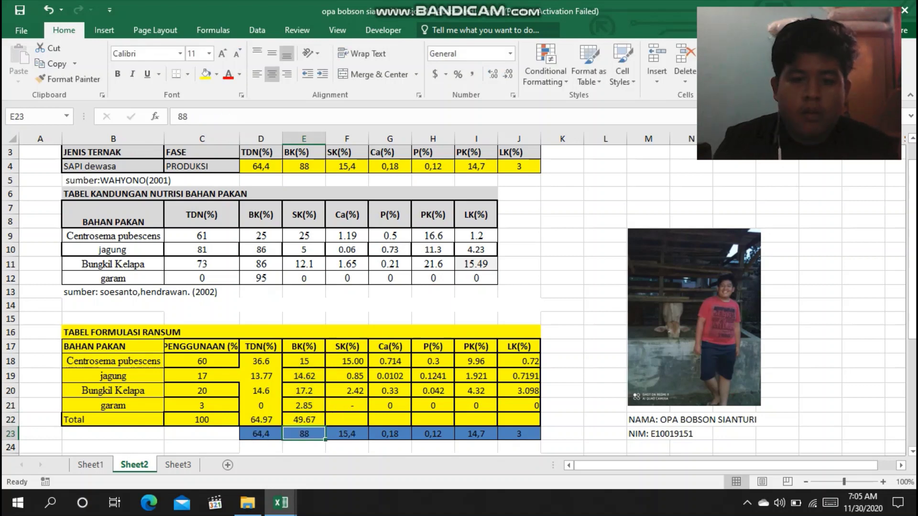
# Total the ration table's SK(%) column in F22 with the formula =SUM(F18:F21).
pyautogui.click(347, 420)
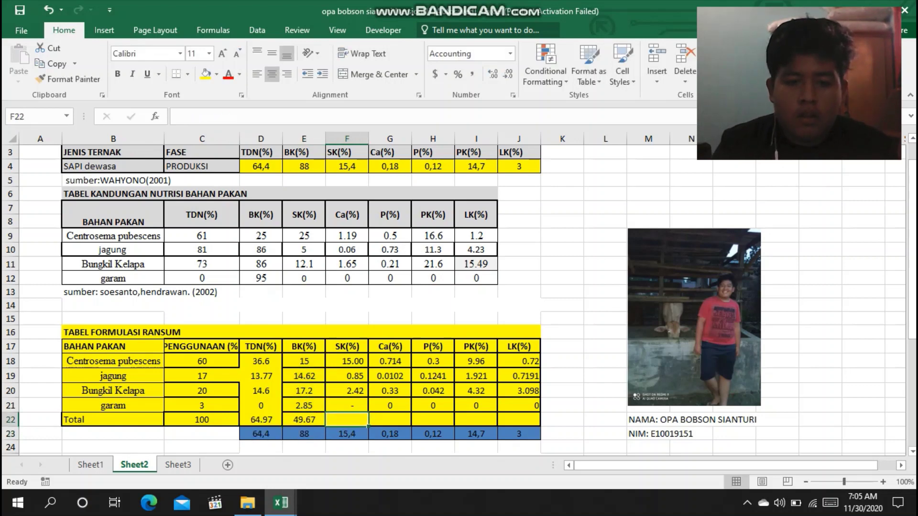
pyautogui.click(347, 361)
pyautogui.click(347, 419)
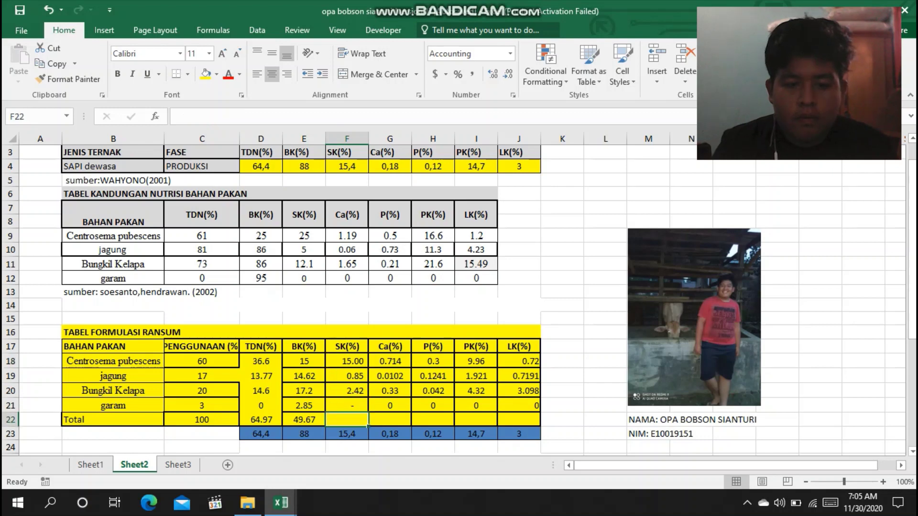
pyautogui.write('=sum')
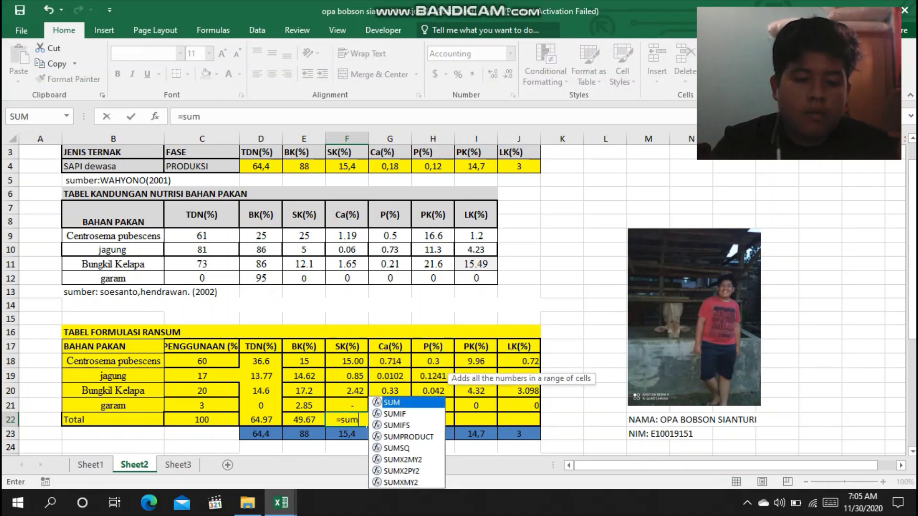
pyautogui.write('(')
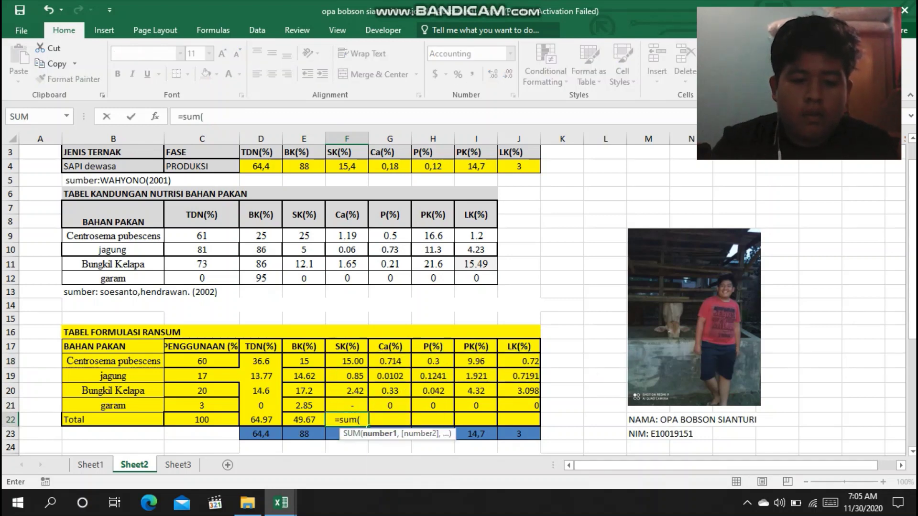
pyautogui.moveTo(347, 362); pyautogui.dragTo(346, 406)
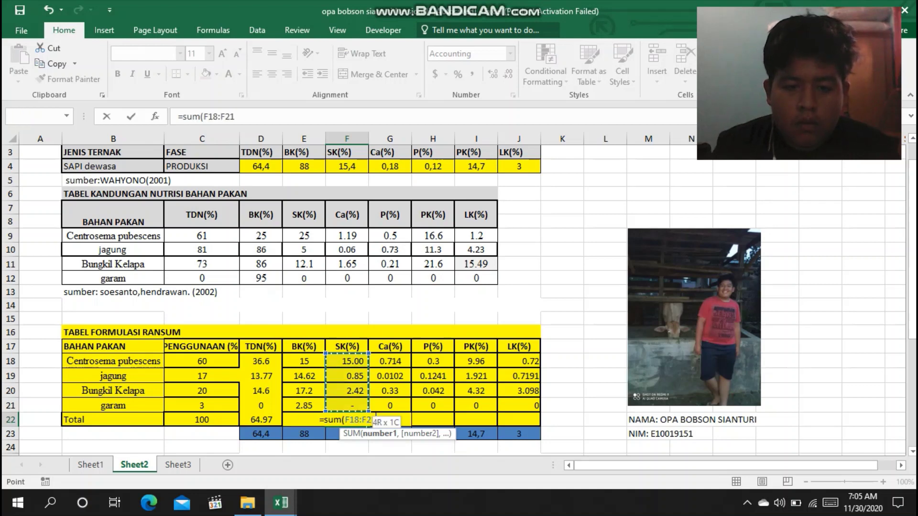
pyautogui.press('Return')
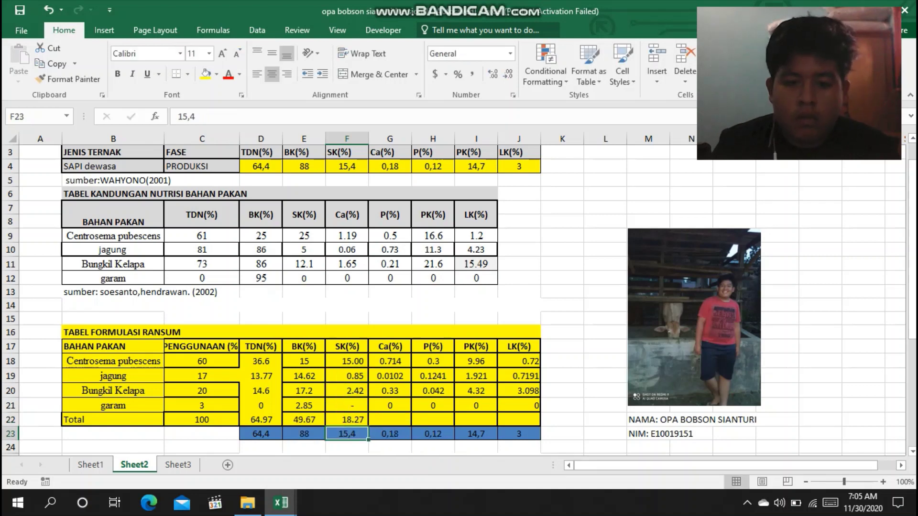
# Total the ration table's Ca(%) column in G22 with the formula =SUM(G18:G21).
pyautogui.click(389, 419)
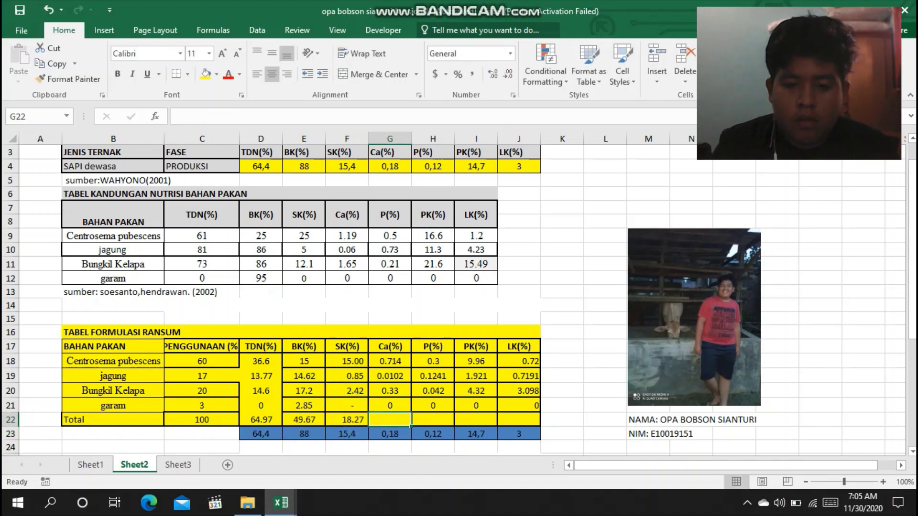
pyautogui.write('=sum(')
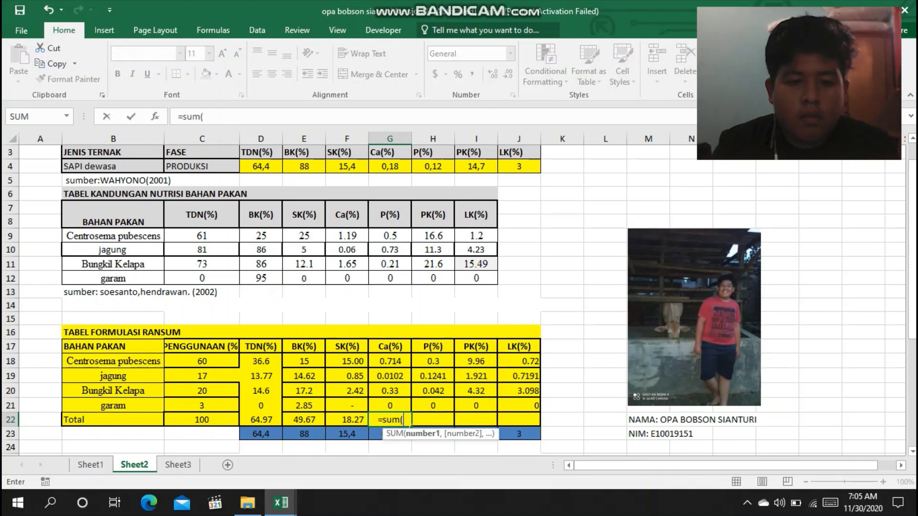
pyautogui.moveTo(390, 361); pyautogui.dragTo(397, 406)
pyautogui.press('Return')
pyautogui.press('Return')
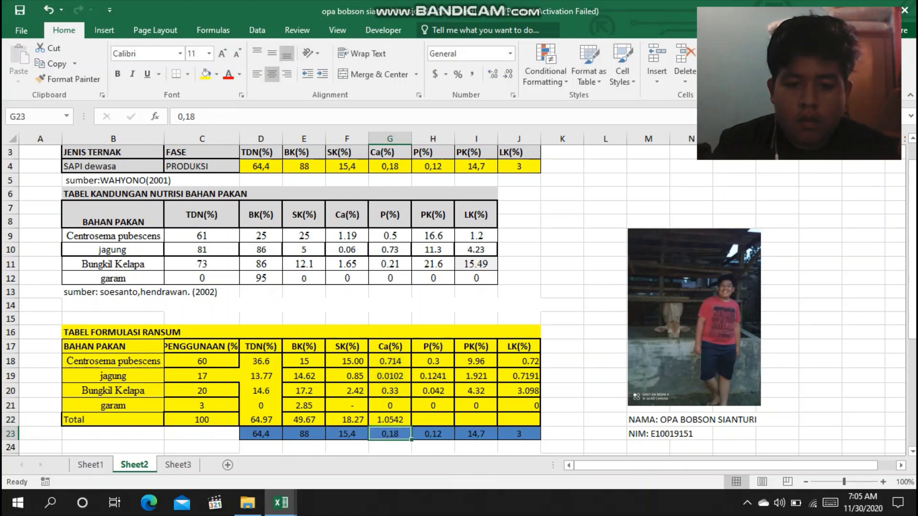
# Total the ration table's P(%) column in H22 with the formula =SUM(H18:H21).
pyautogui.click(432, 420)
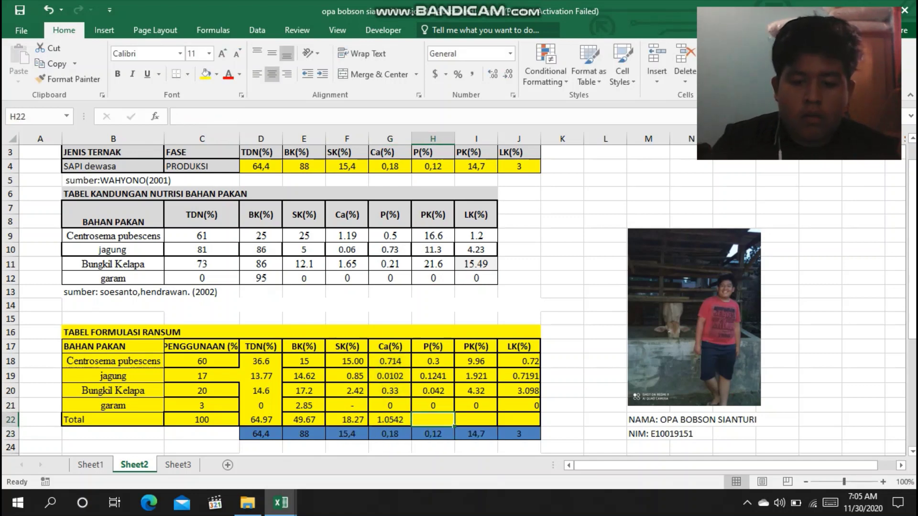
pyautogui.write('=sum(')
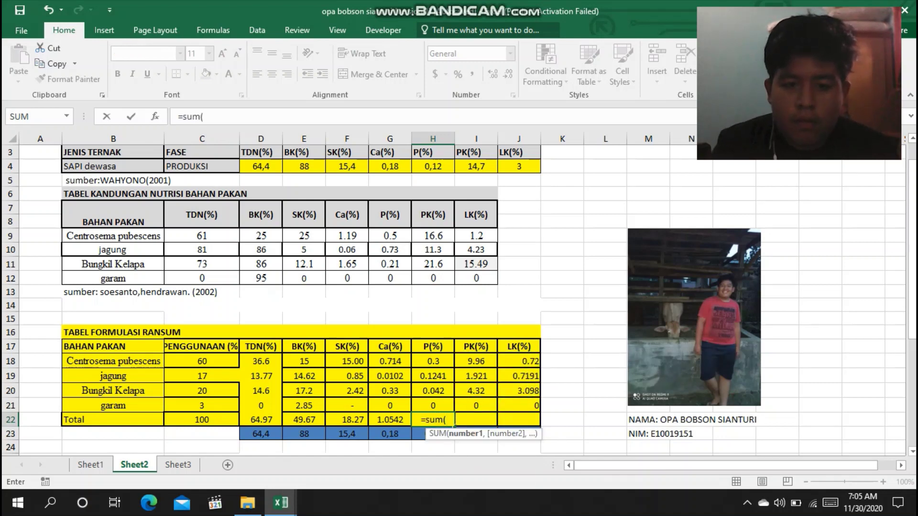
pyautogui.moveTo(433, 361); pyautogui.dragTo(434, 406)
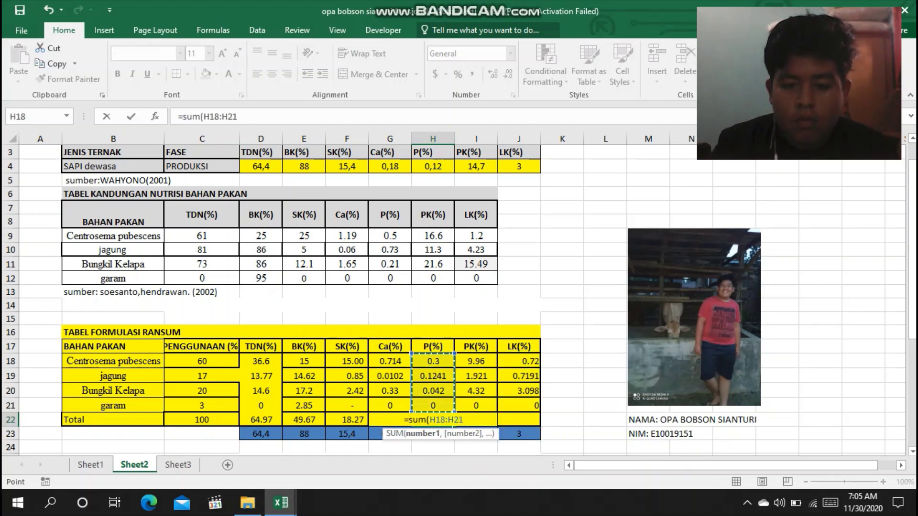
pyautogui.press('Return')
# Total the ration table's PK(%) column in I22 with the formula =SUM(I18:I21).
pyautogui.click(476, 419)
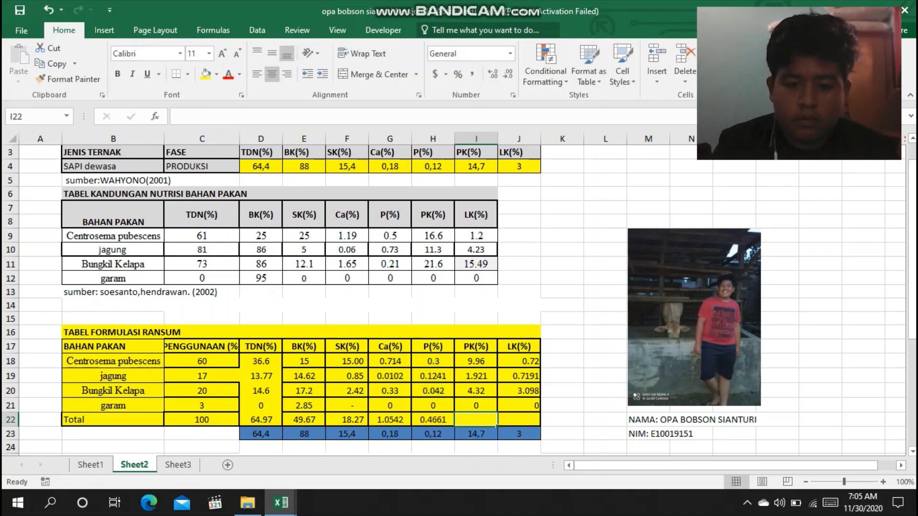
pyautogui.write('=sum')
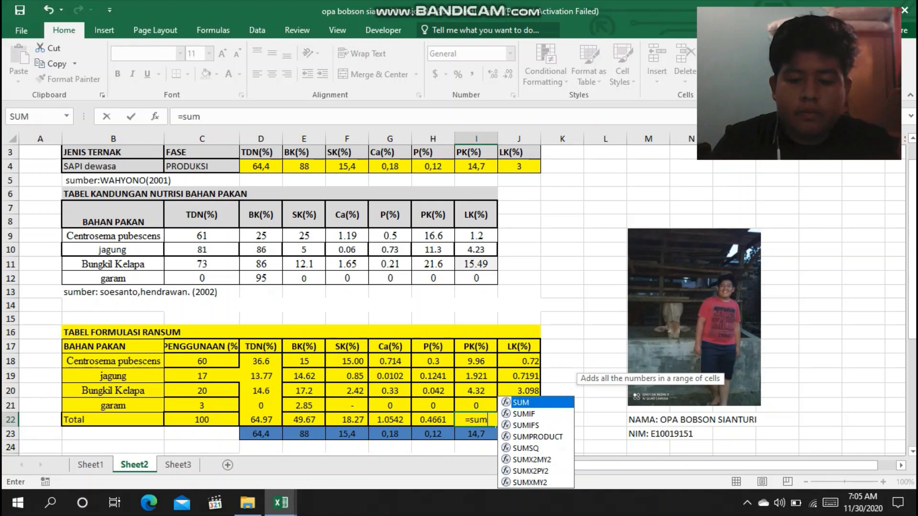
pyautogui.write('(')
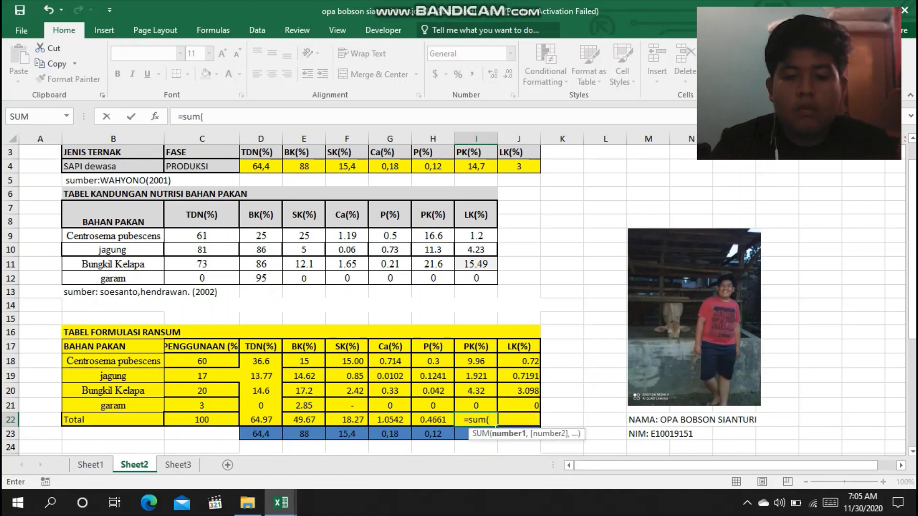
pyautogui.moveTo(477, 361); pyautogui.dragTo(477, 405)
pyautogui.press('Return')
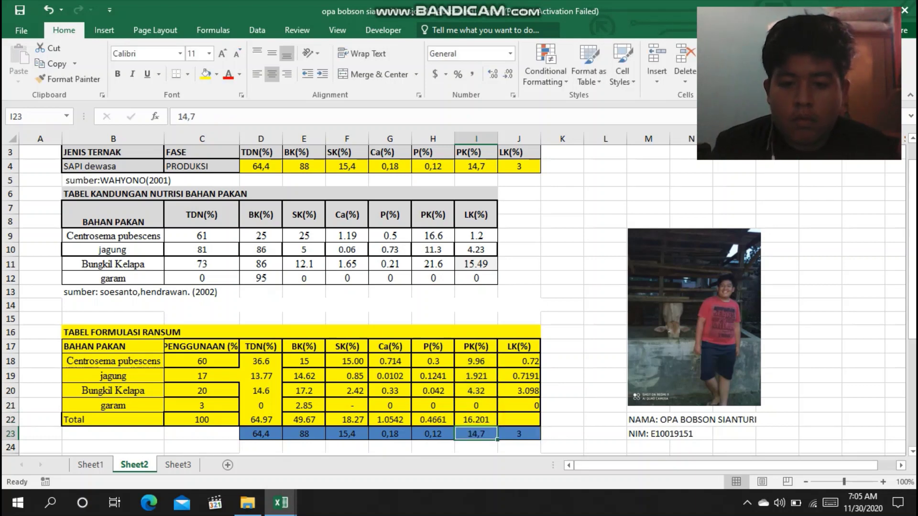
# Total the ration table's LK(%) column in J22 with the formula =SUM(J18:J21).
pyautogui.click(518, 420)
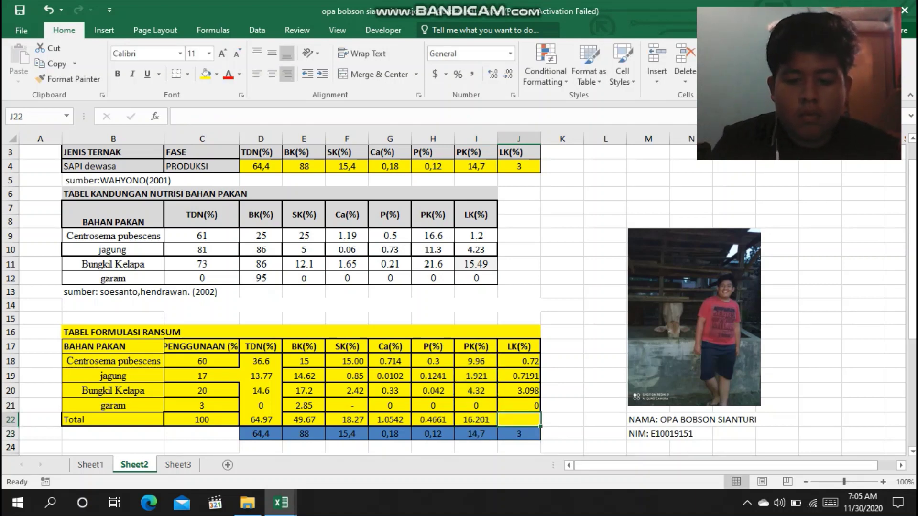
pyautogui.write('=')
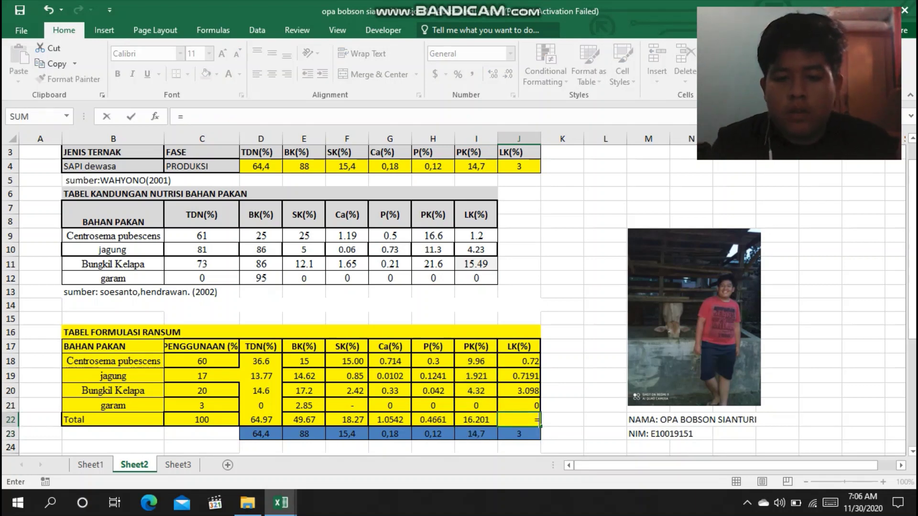
pyautogui.write('sum')
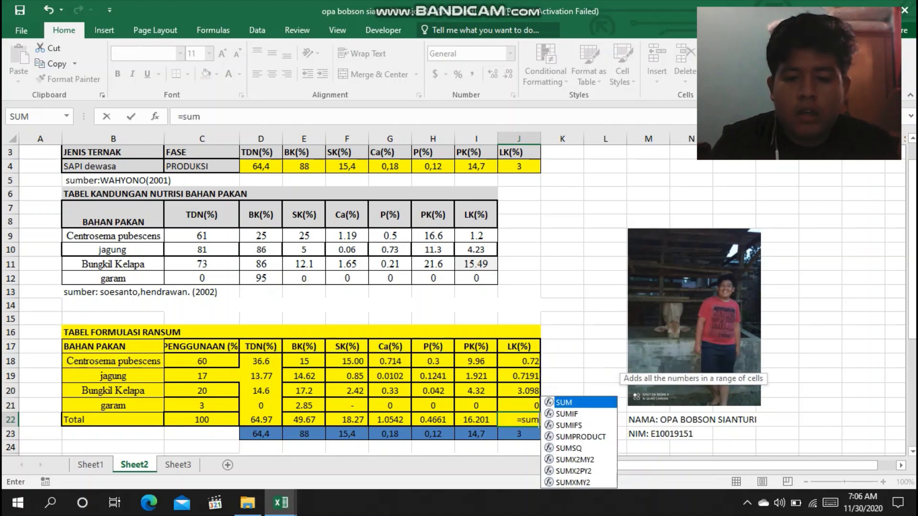
pyautogui.write('(')
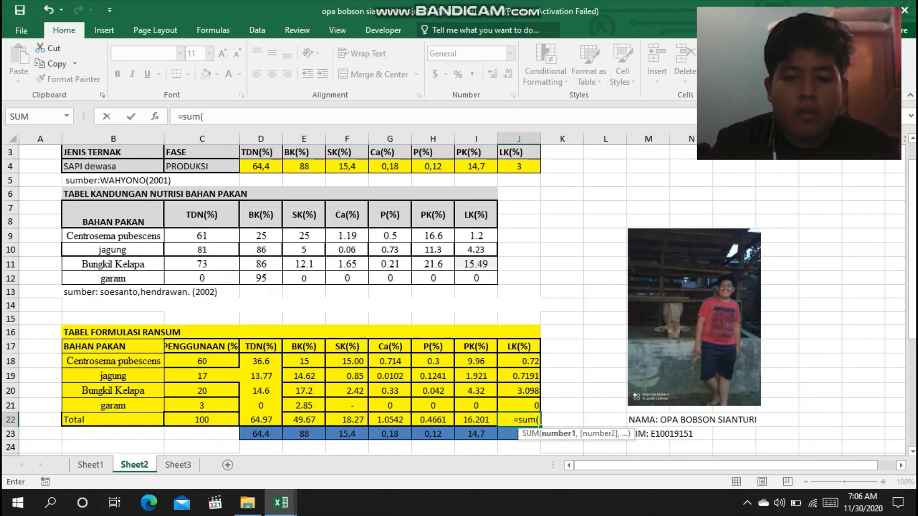
pyautogui.moveTo(519, 361); pyautogui.dragTo(519, 406)
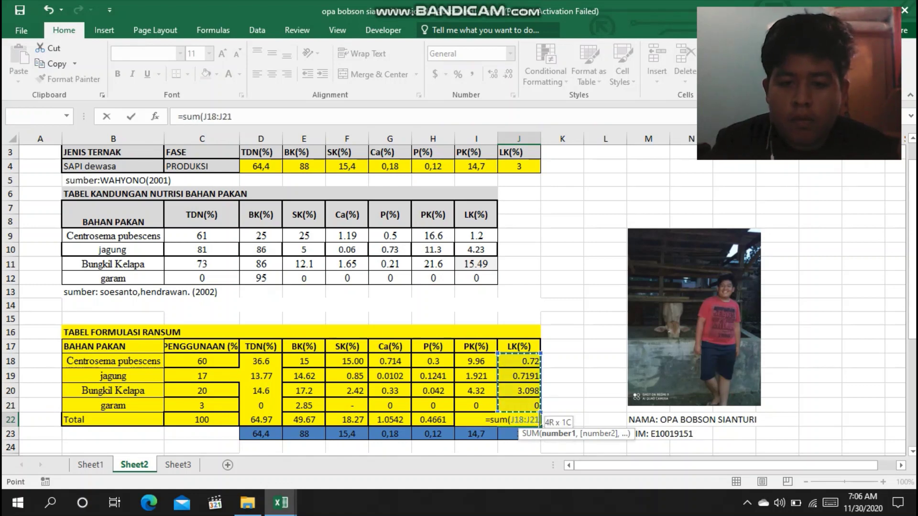
pyautogui.press('Return')
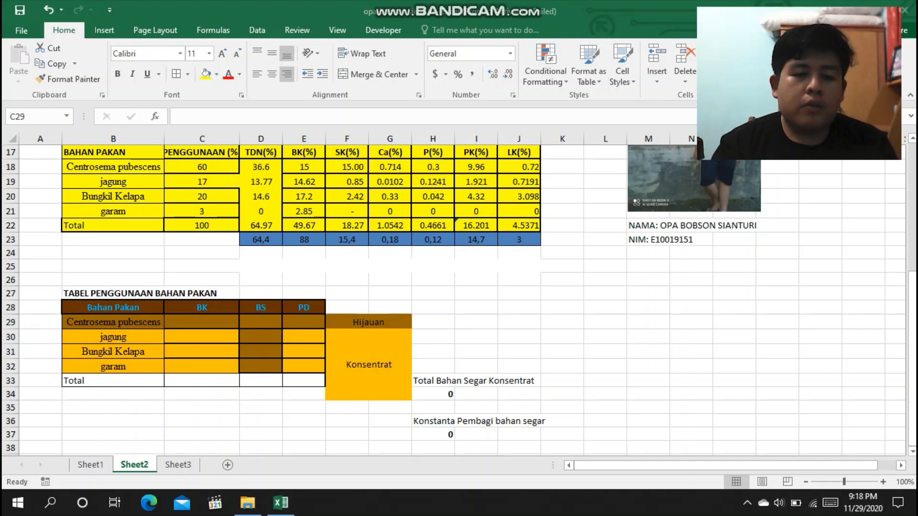
# Calculate the Centrosema pubescens BK amount in C29 of the feed usage table with the formula =C18*100/D9.
pyautogui.click(202, 321)
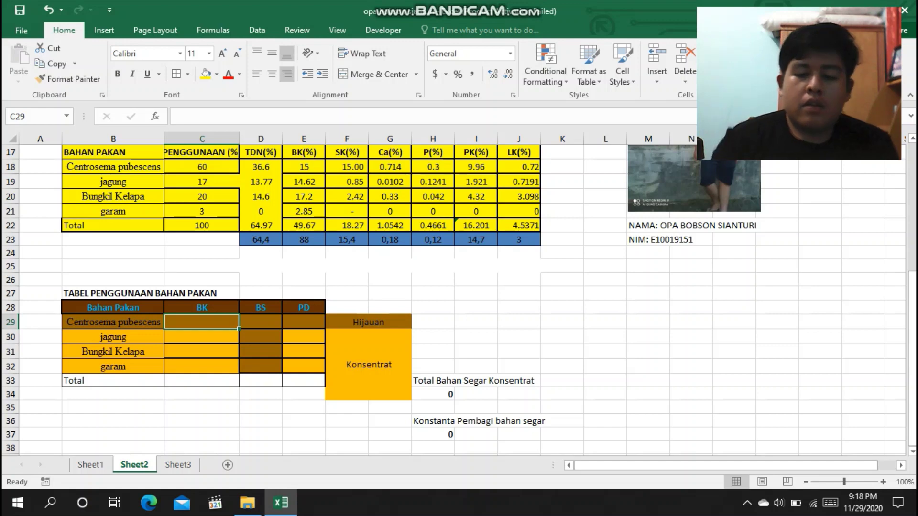
pyautogui.write('=')
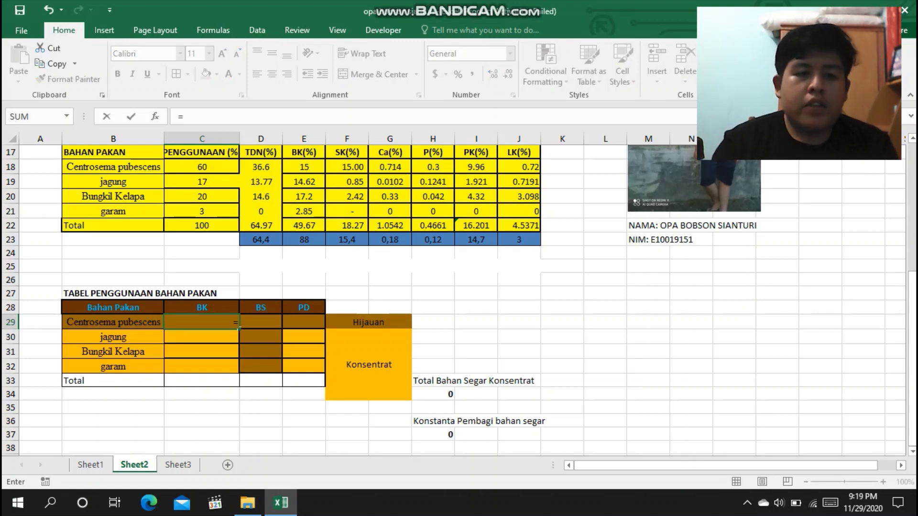
pyautogui.click(202, 167)
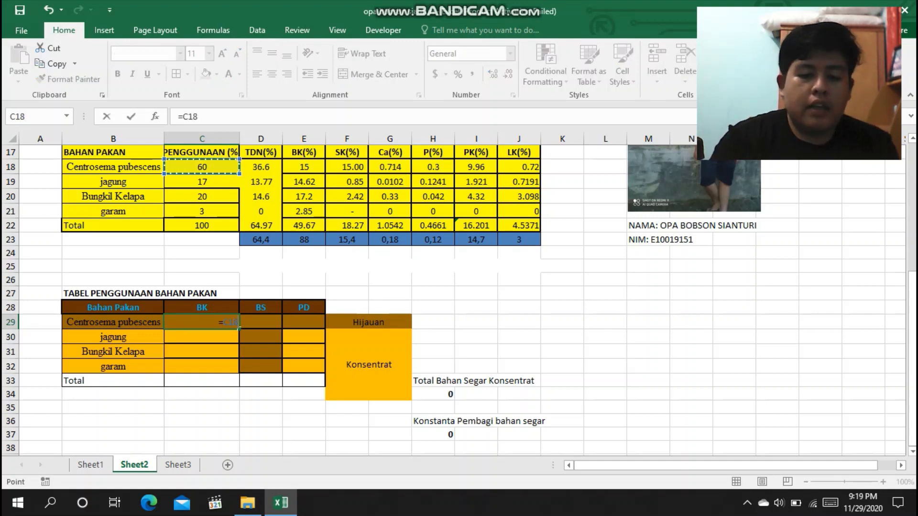
pyautogui.write('*')
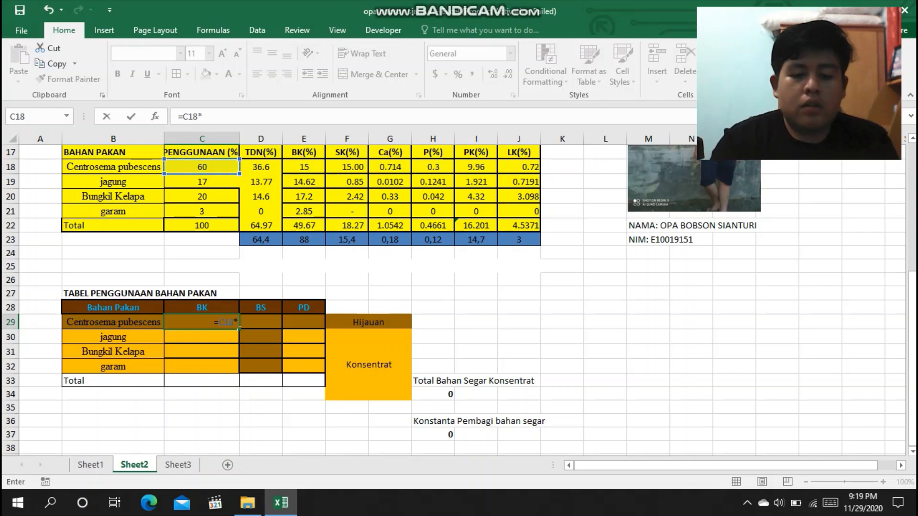
pyautogui.write('100')
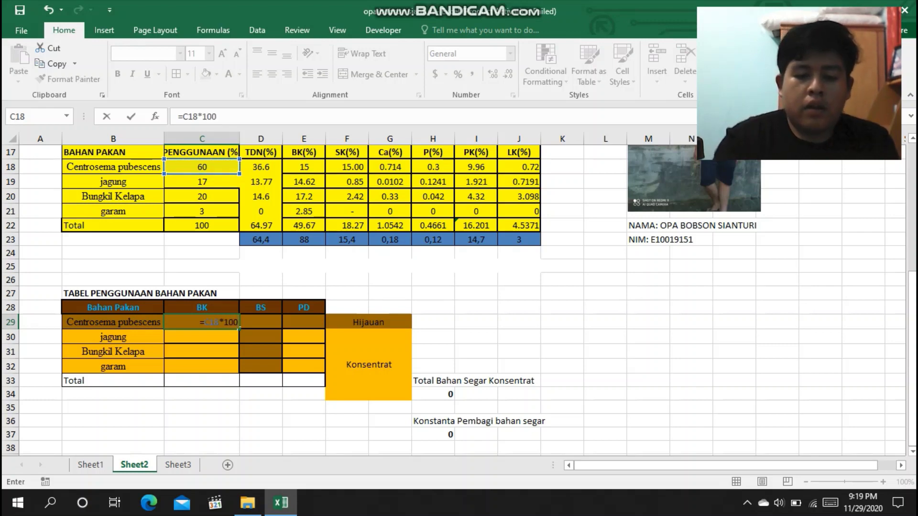
pyautogui.write('/')
pyautogui.press('Up')
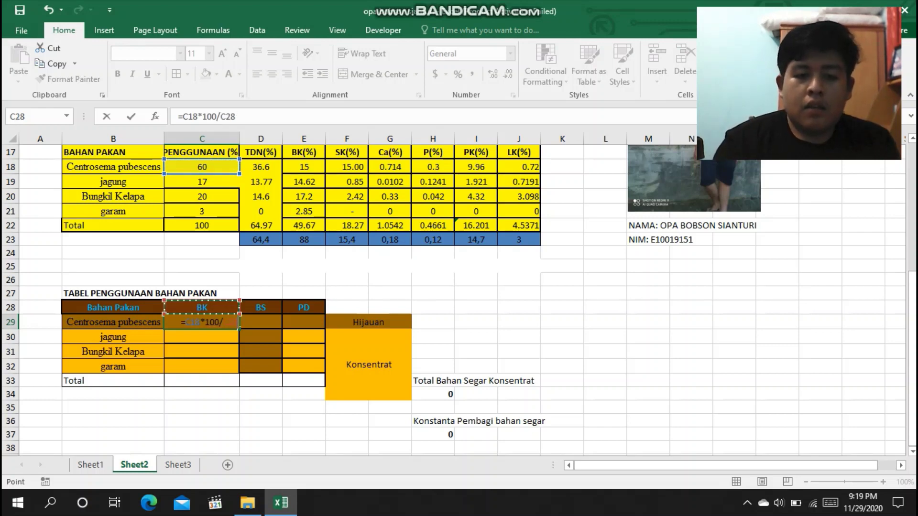
pyautogui.press('Up')
pyautogui.press('Up')
pyautogui.press('Up')
pyautogui.press('Up')
pyautogui.press('Up')
pyautogui.press('Up')
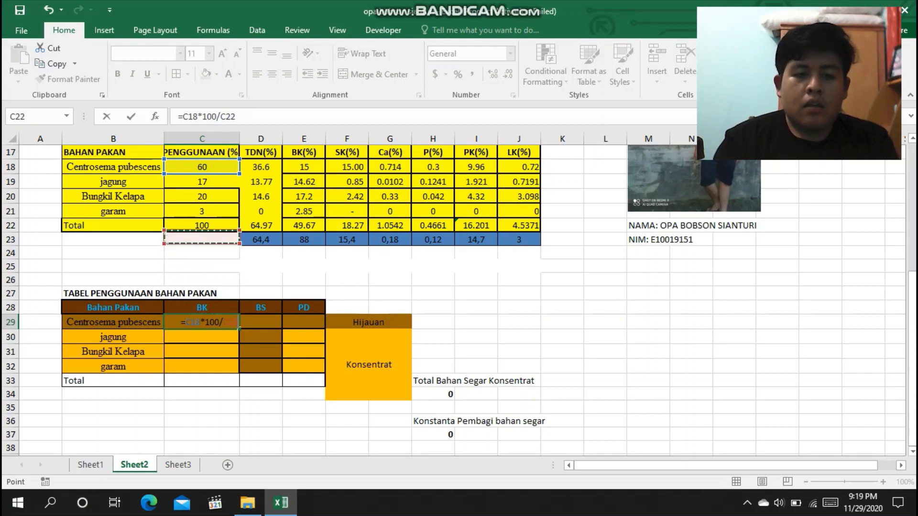
pyautogui.press('Up')
pyautogui.press('Up')
pyautogui.press('Up')
pyautogui.press('Up')
pyautogui.press('Up')
pyautogui.press('Up')
pyautogui.press('Up')
pyautogui.press('Up')
pyautogui.press('Up')
pyautogui.press('Up')
pyautogui.press('Up')
pyautogui.press('Up')
pyautogui.press('Up')
pyautogui.press('Up')
pyautogui.press('Up')
pyautogui.press('Up')
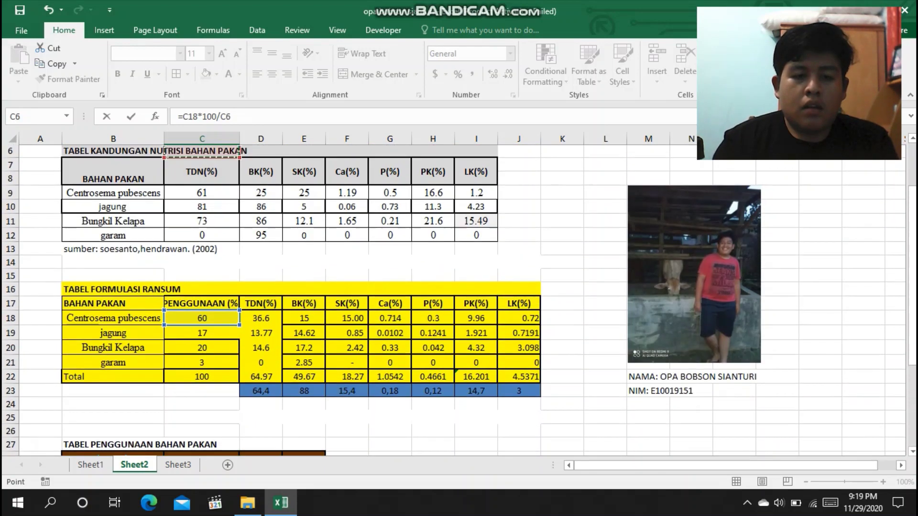
pyautogui.press('Up')
pyautogui.press('Up')
pyautogui.press('Down')
pyautogui.press('Down')
pyautogui.press('Down')
pyautogui.press('Down')
pyautogui.press('Down')
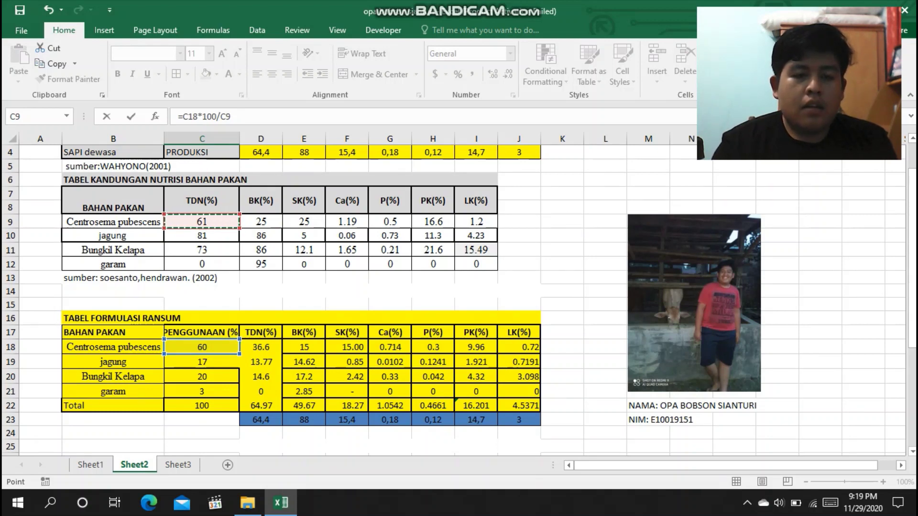
pyautogui.press('Right')
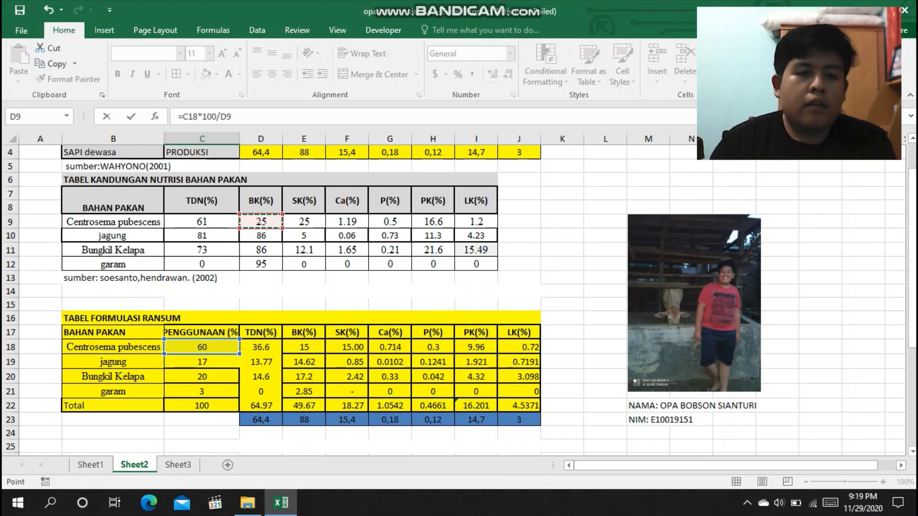
pyautogui.press('Return')
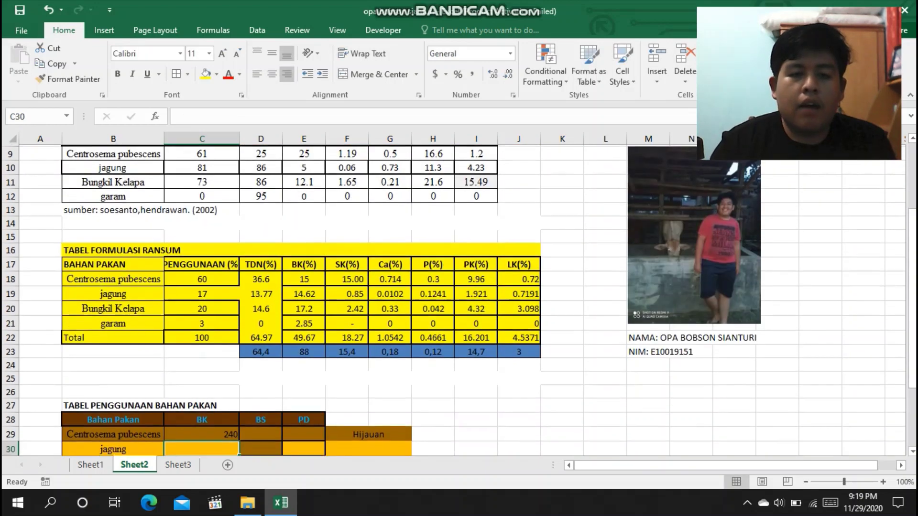
# Fill the BK formula from C29 down to C32 for jagung, Bungkil Kelapa and garam.
pyautogui.press('Down')
pyautogui.press('Down')
pyautogui.press('Down')
pyautogui.press('Down')
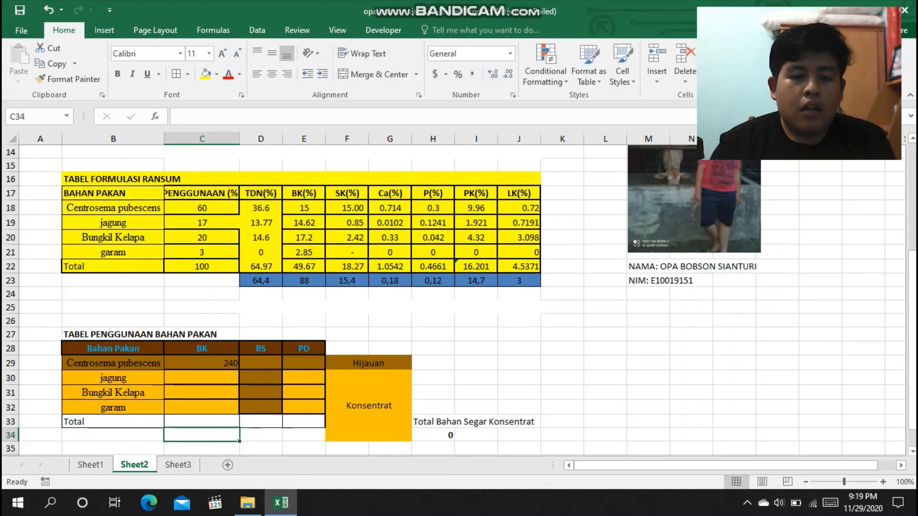
pyautogui.click(201, 363)
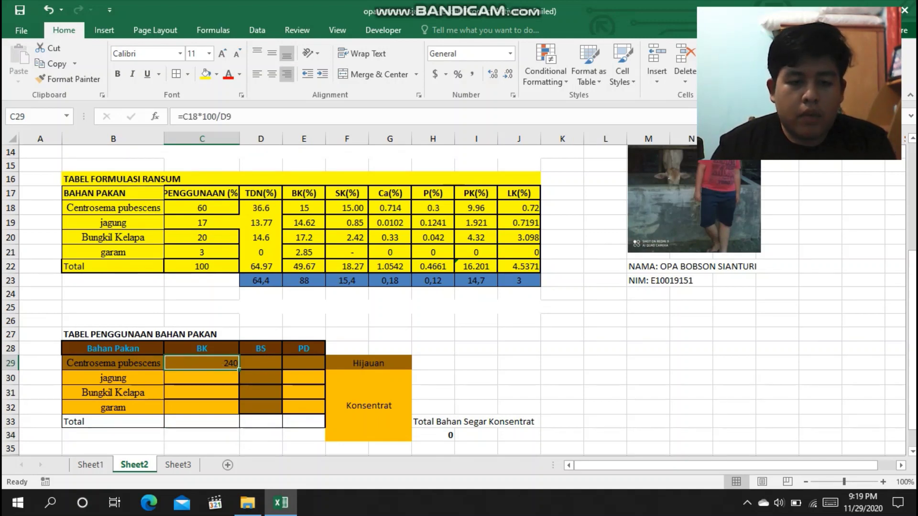
pyautogui.moveTo(238, 370); pyautogui.dragTo(239, 412)
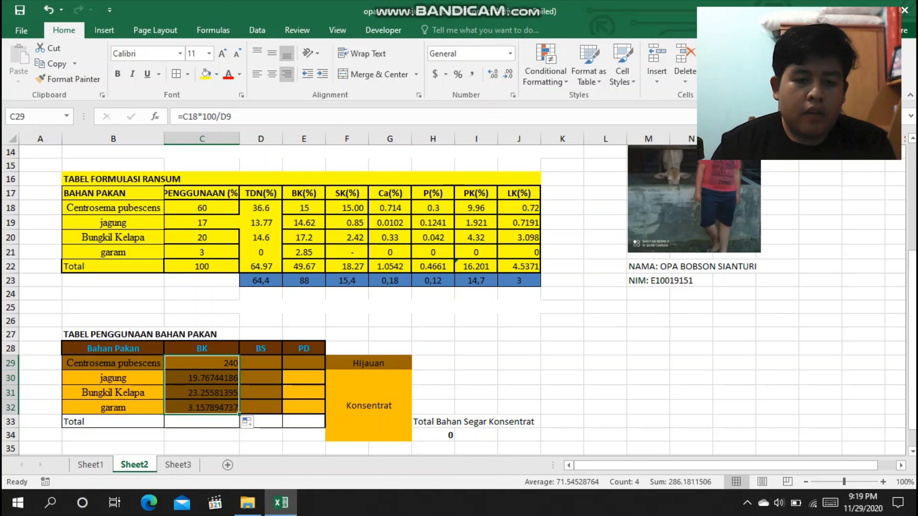
# Total the feed usage table's BK column in C33 with the formula =SUM(C29:C32).
pyautogui.click(201, 422)
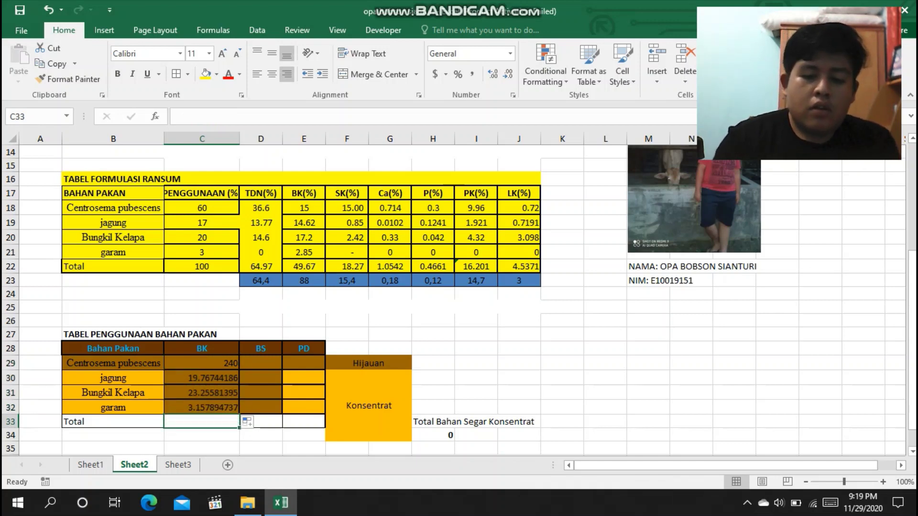
pyautogui.write('=sum')
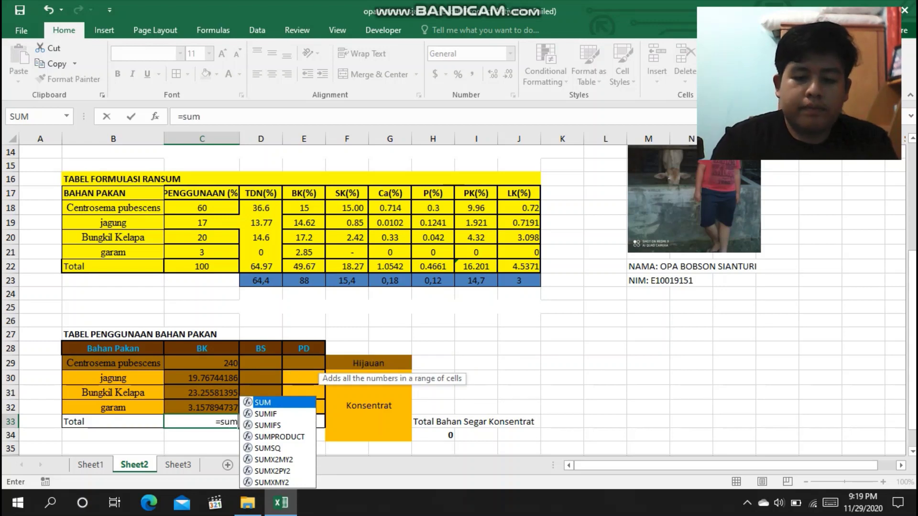
pyautogui.write('(')
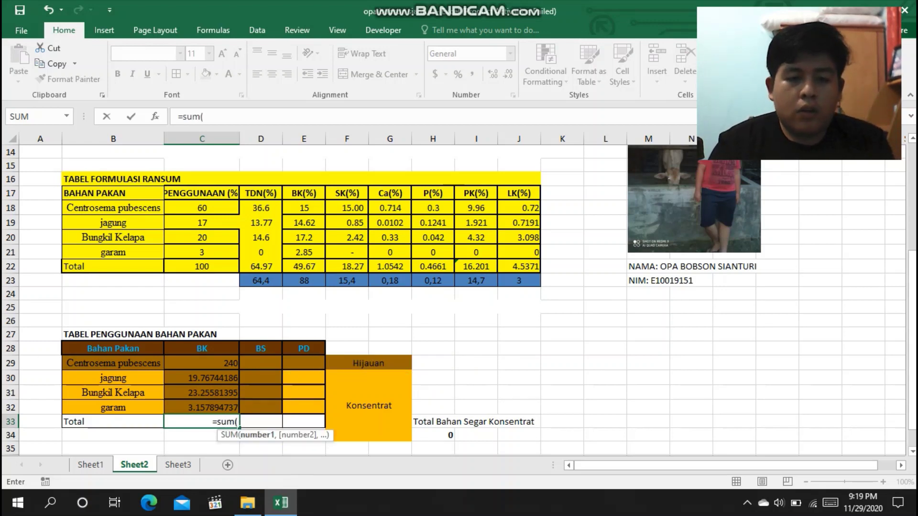
pyautogui.click(201, 363)
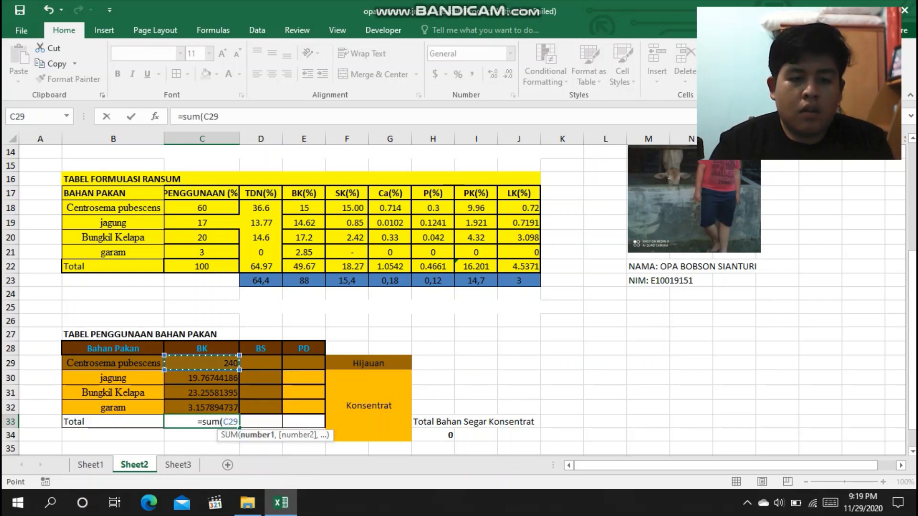
pyautogui.moveTo(202, 363); pyautogui.dragTo(201, 408)
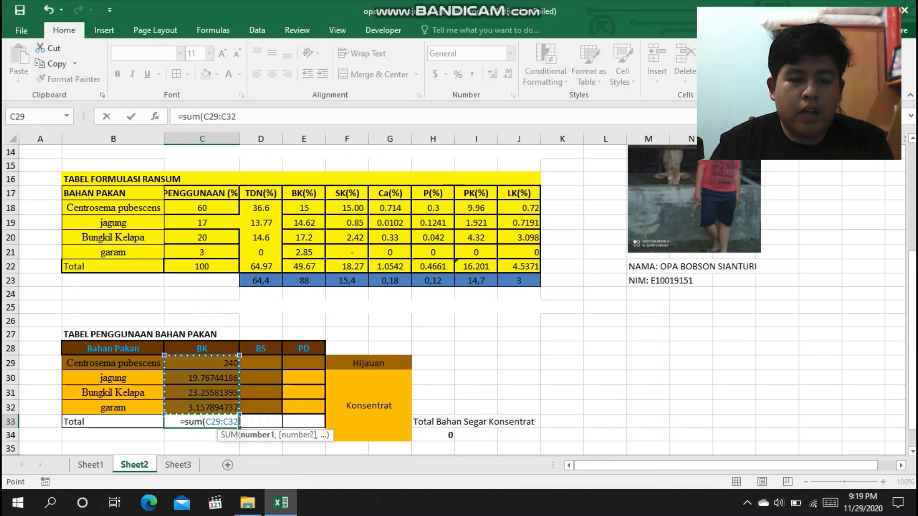
pyautogui.press('Return')
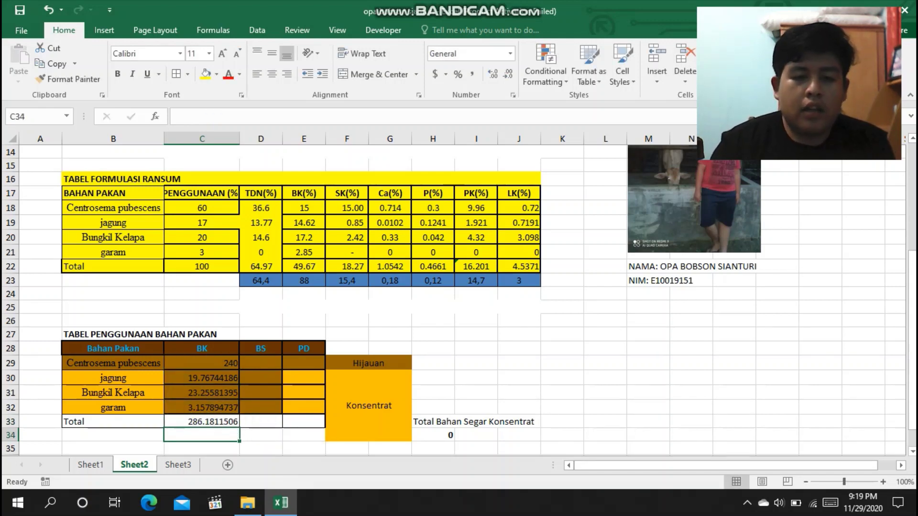
# Enter the formula =C18*100/D9 in the empty BK cell C29 for Centrosema pubescens.
pyautogui.click(261, 363)
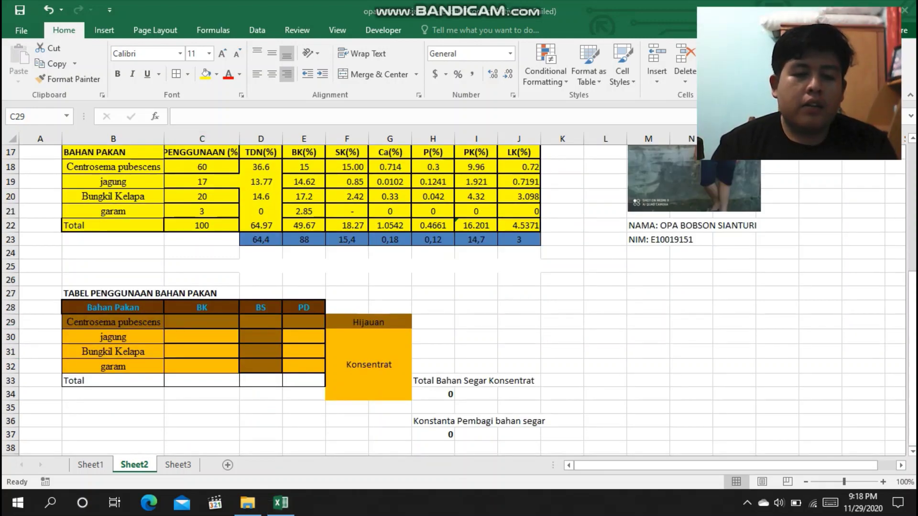
pyautogui.click(201, 322)
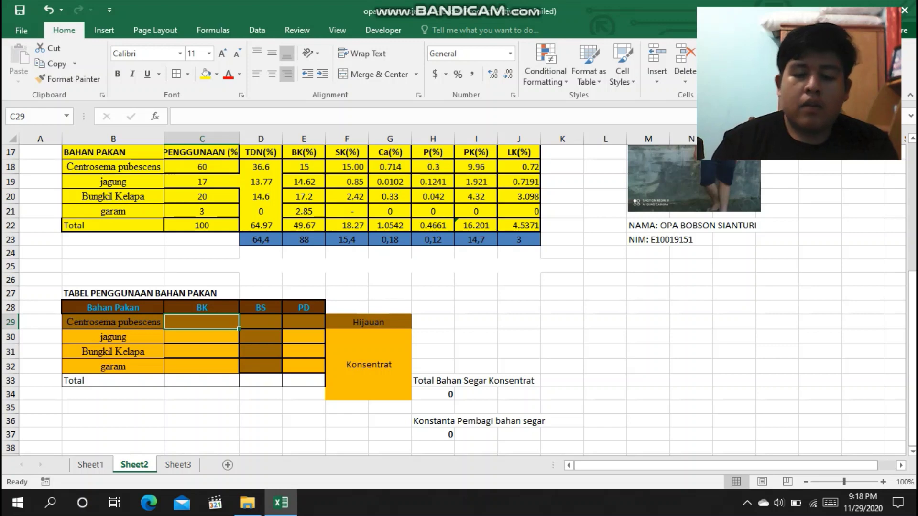
pyautogui.write('=')
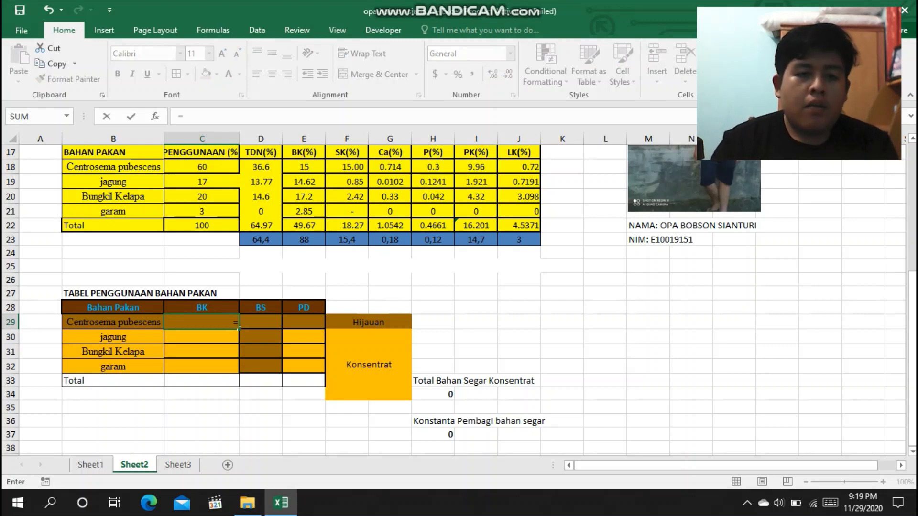
pyautogui.click(229, 171)
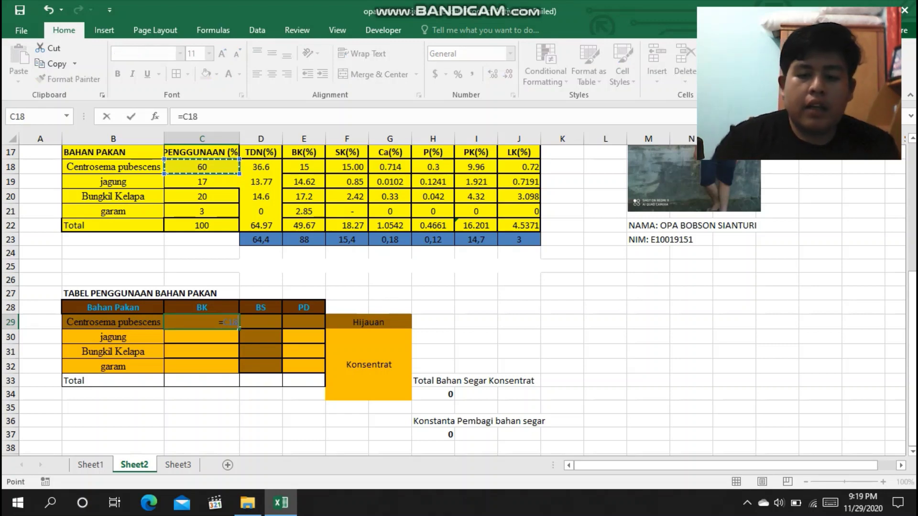
pyautogui.write('*')
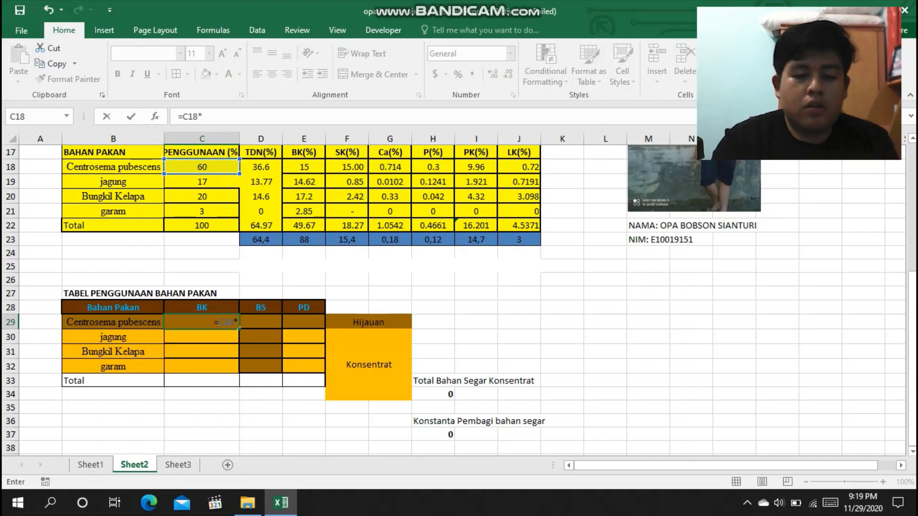
pyautogui.write('100')
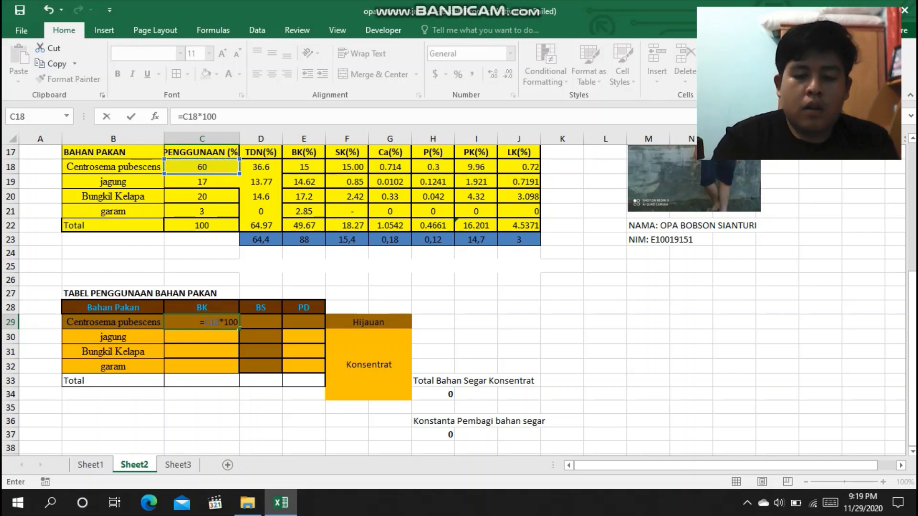
pyautogui.write('/')
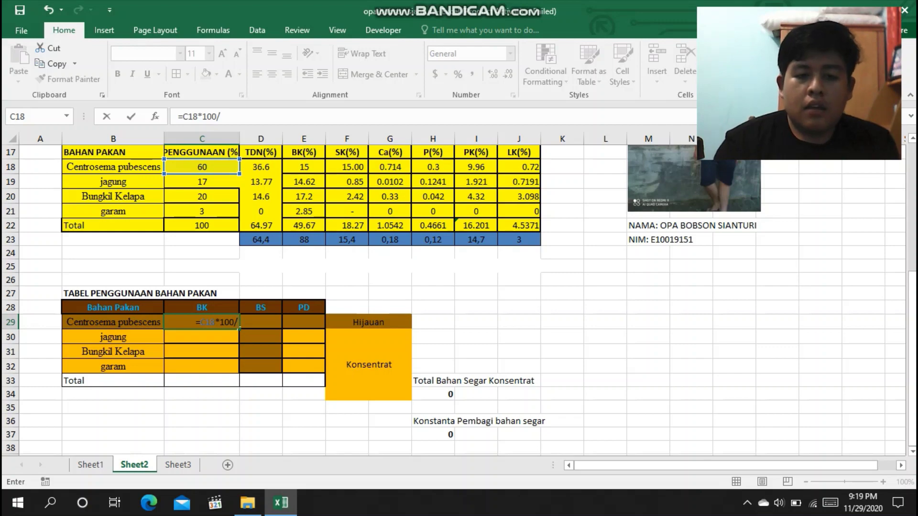
pyautogui.press('Up')
pyautogui.press('Up')
pyautogui.press('Up')
pyautogui.press('Up')
pyautogui.press('Up')
pyautogui.press('Down')
pyautogui.press('Down')
pyautogui.press('Up')
pyautogui.press('Up')
pyautogui.press('Up')
pyautogui.press('Up')
pyautogui.press('Up')
pyautogui.press('Up')
pyautogui.press('Up')
pyautogui.press('Up')
pyautogui.press('Up')
pyautogui.press('Up')
pyautogui.press('Up')
pyautogui.press('Up')
pyautogui.press('Up')
pyautogui.press('Up')
pyautogui.press('Up')
pyautogui.press('Up')
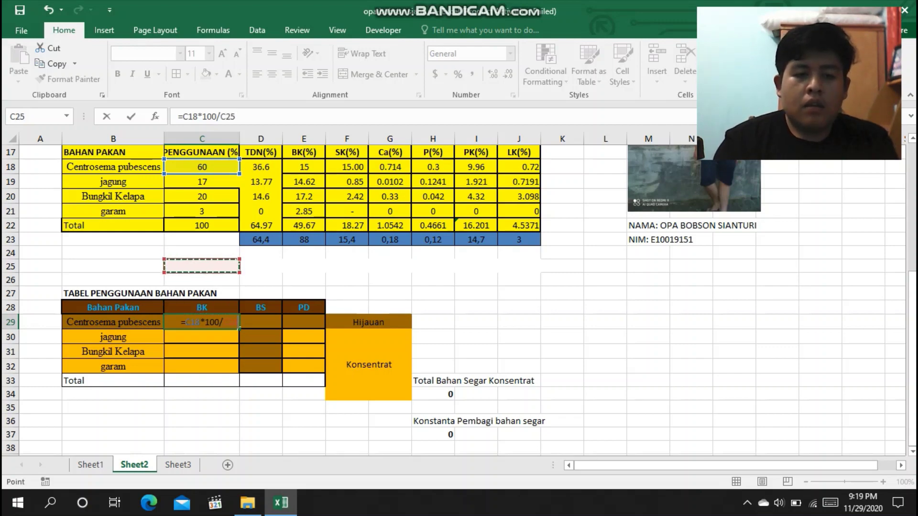
pyautogui.press('Up')
pyautogui.press('Up')
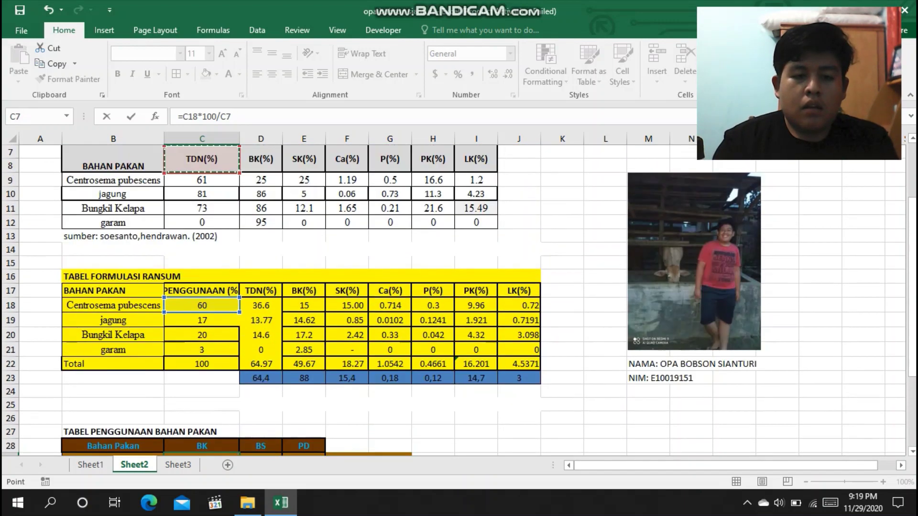
pyautogui.press('Down')
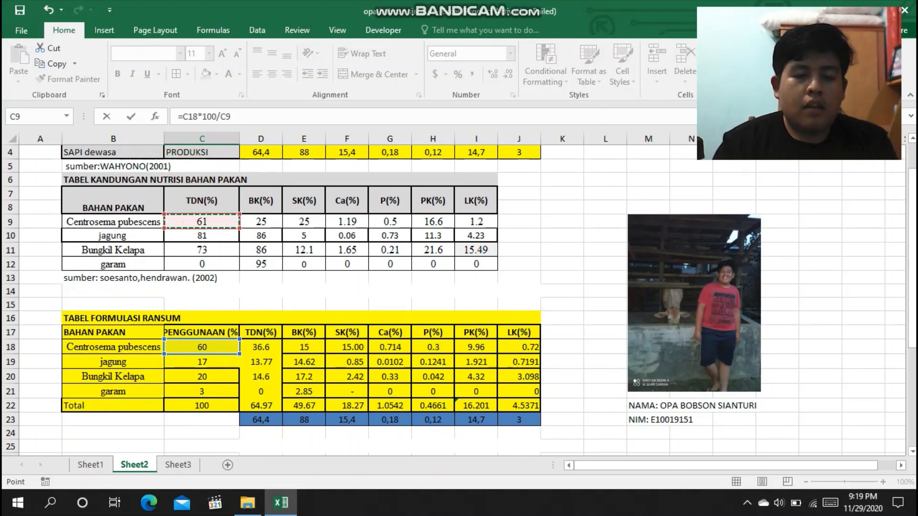
pyautogui.press('Right')
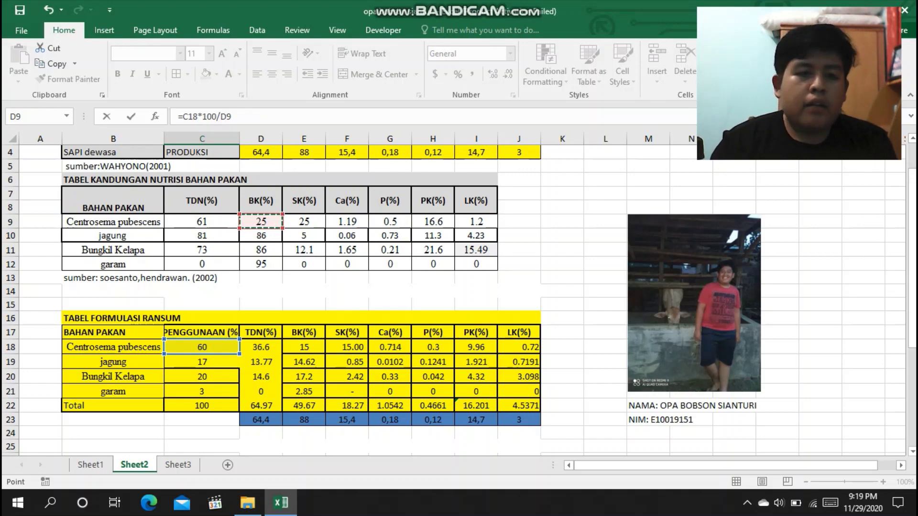
pyautogui.press('Return')
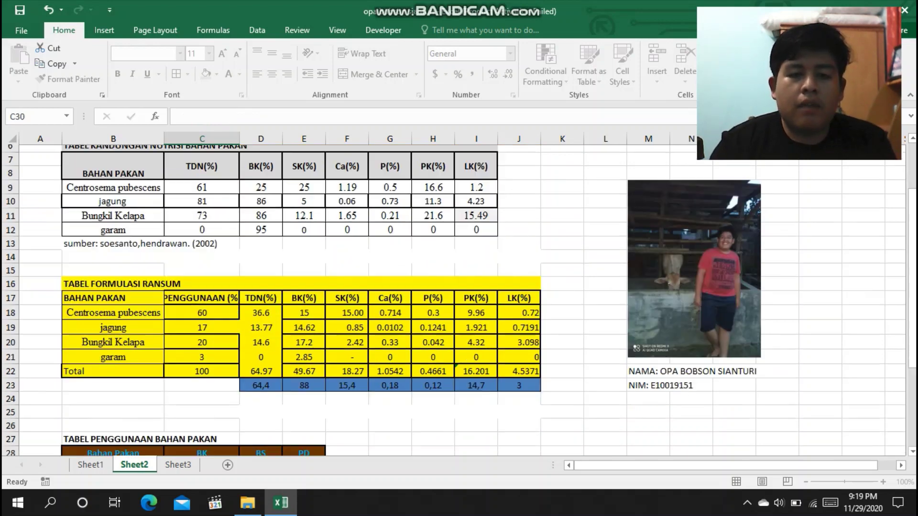
# Select the Centrosema pubescens BK cell C29 in the feed usage table and right-align its value.
pyautogui.press('Down')
pyautogui.press('Down')
pyautogui.press('Down')
pyautogui.press('Down')
pyautogui.press('Down')
pyautogui.press('Up')
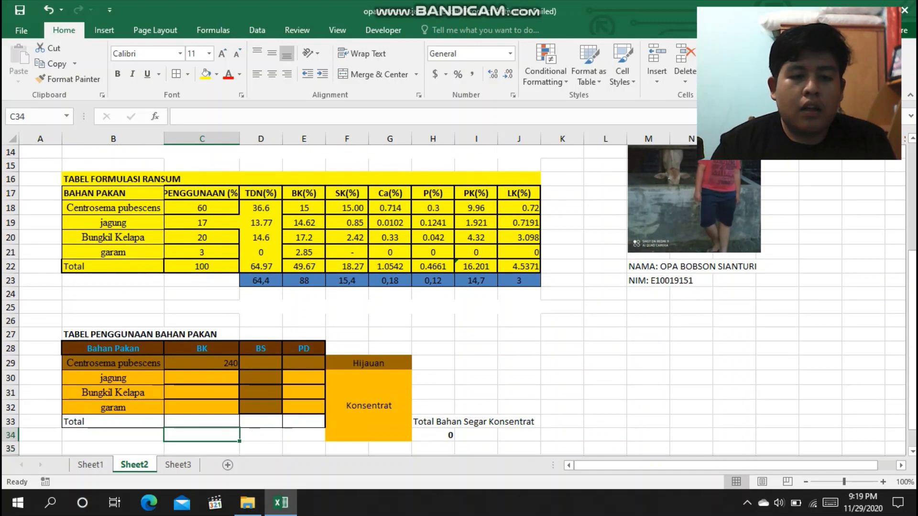
pyautogui.click(202, 363)
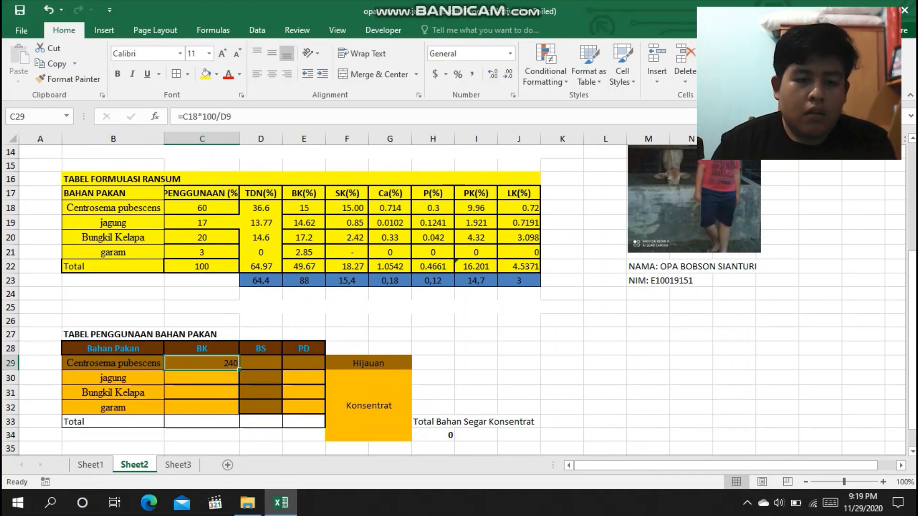
pyautogui.hotkey('alt', 'h')
pyautogui.press('a')
pyautogui.press('r')
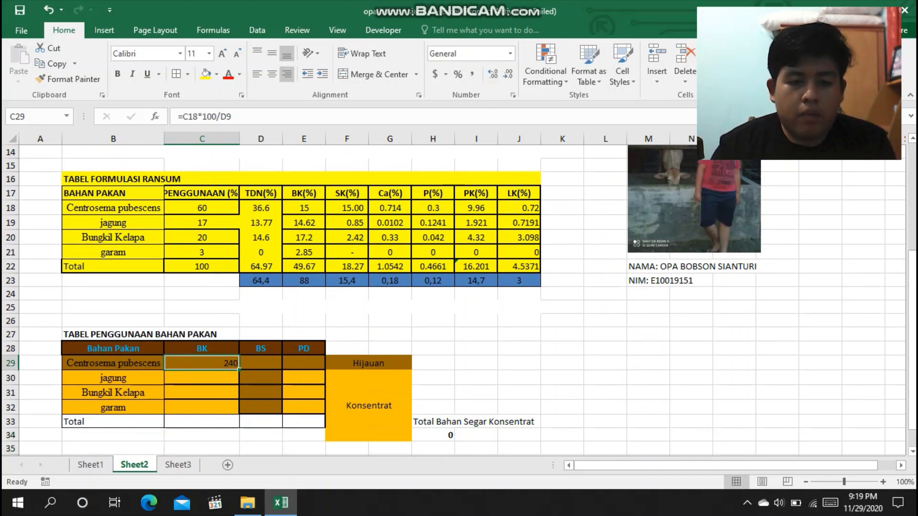
# Fill the BK formula from C29 down to C32 and total the BK column in C33 with a SUM of C29:C32.
pyautogui.moveTo(238, 370); pyautogui.dragTo(229, 409)
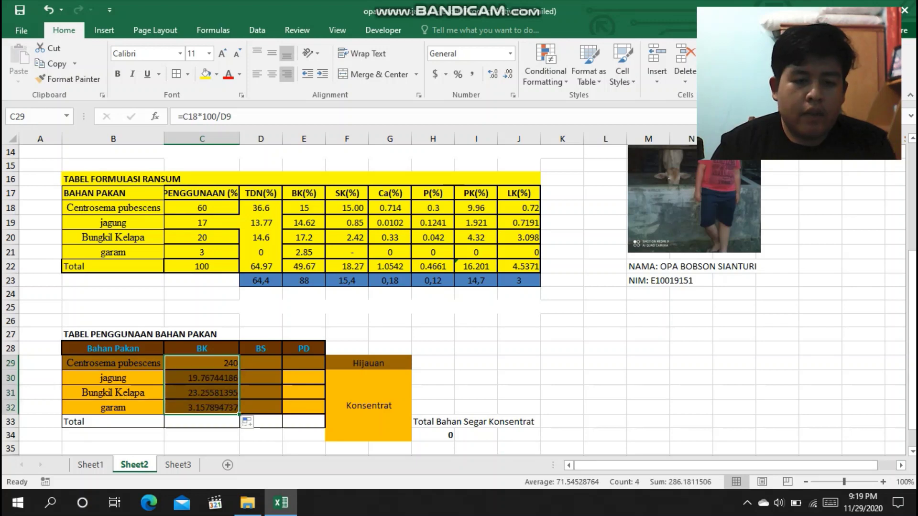
pyautogui.click(202, 421)
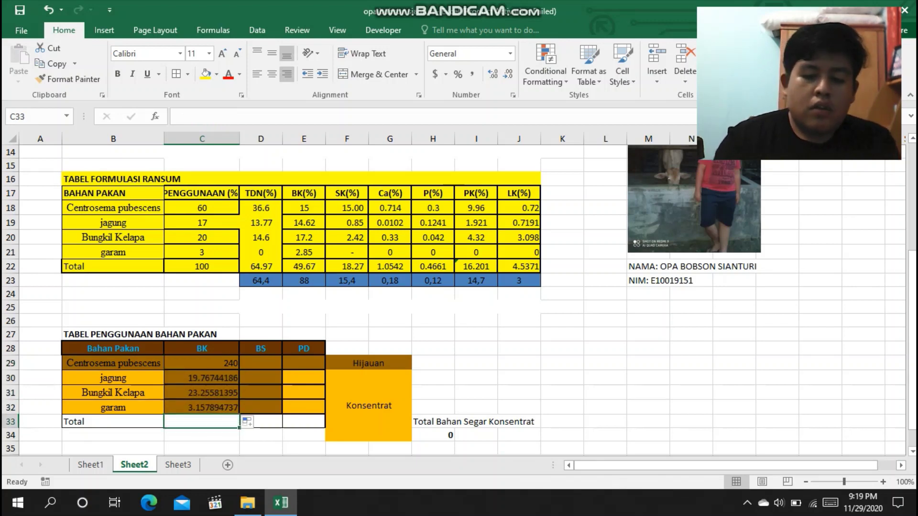
pyautogui.write('=sum')
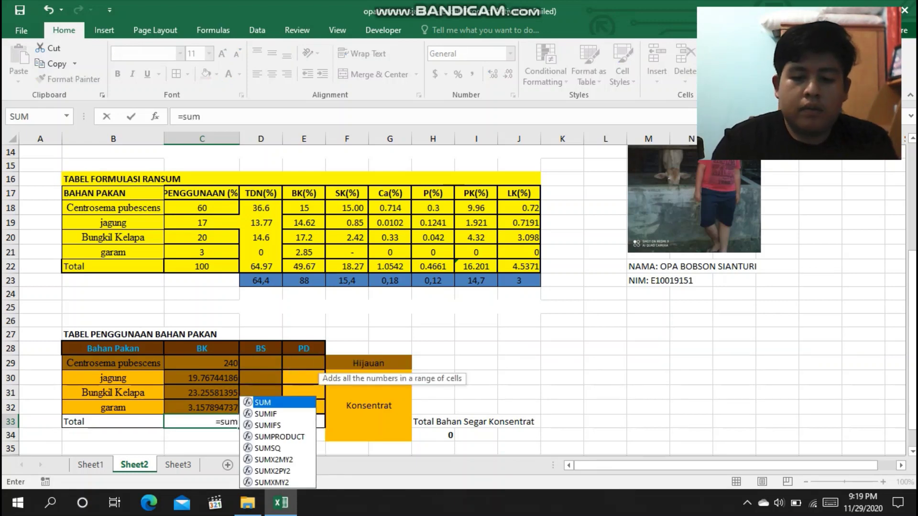
pyautogui.write('(')
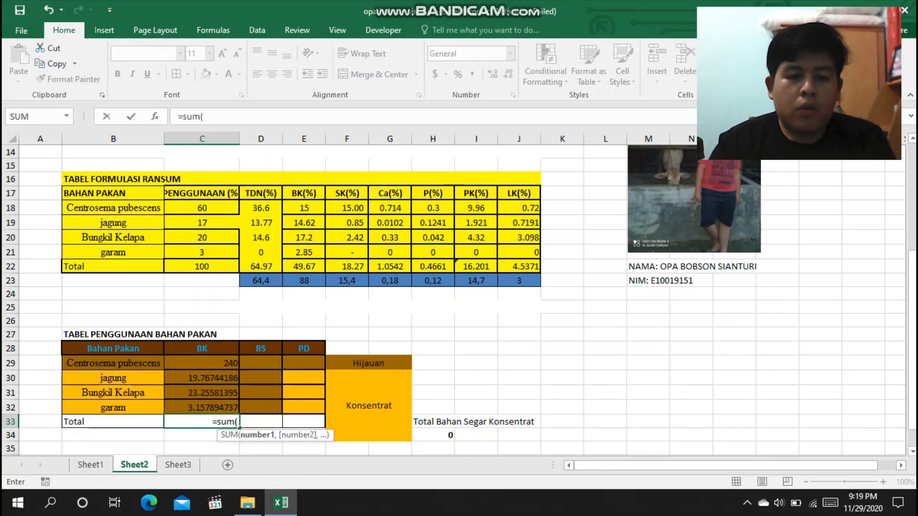
pyautogui.click(201, 363)
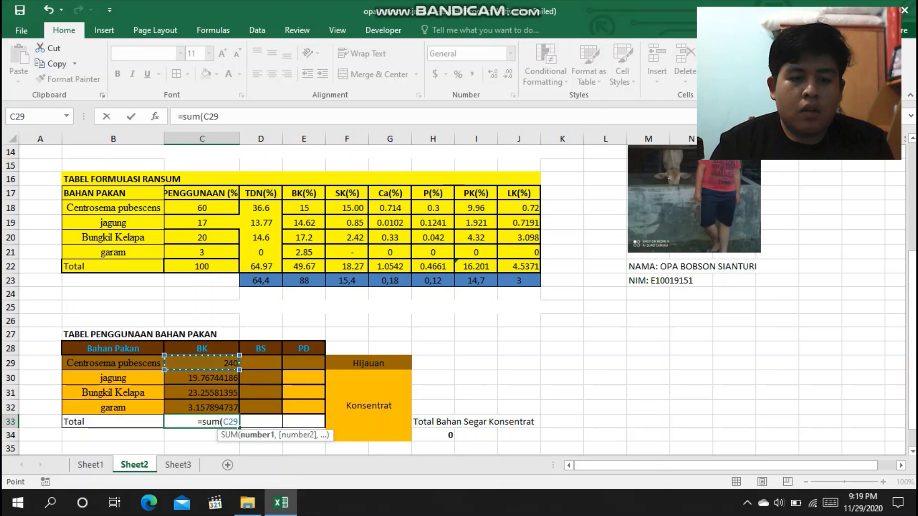
pyautogui.moveTo(202, 363); pyautogui.dragTo(206, 407)
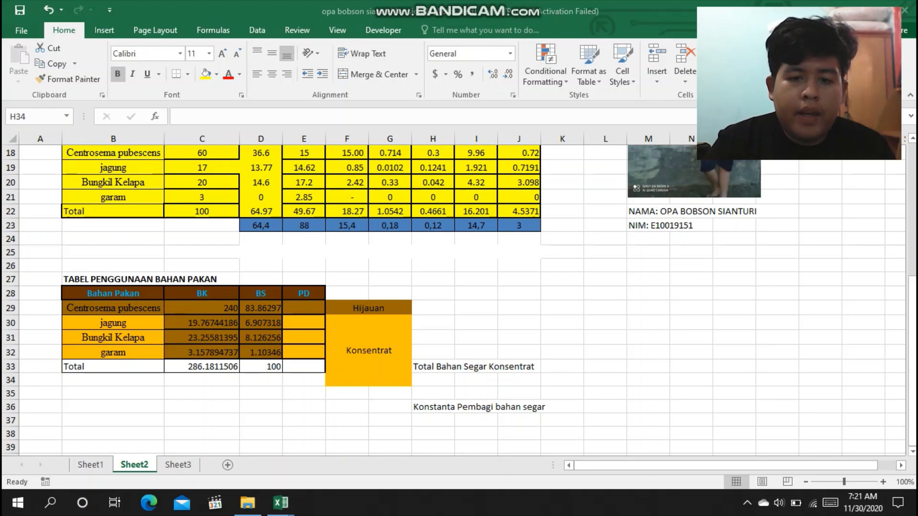
# Calculate Total Bahan Segar Konsentrat in H34 by summing the concentrate BS values with =SUM(D30:D32).
pyautogui.hotkey('alt', 'Tab')
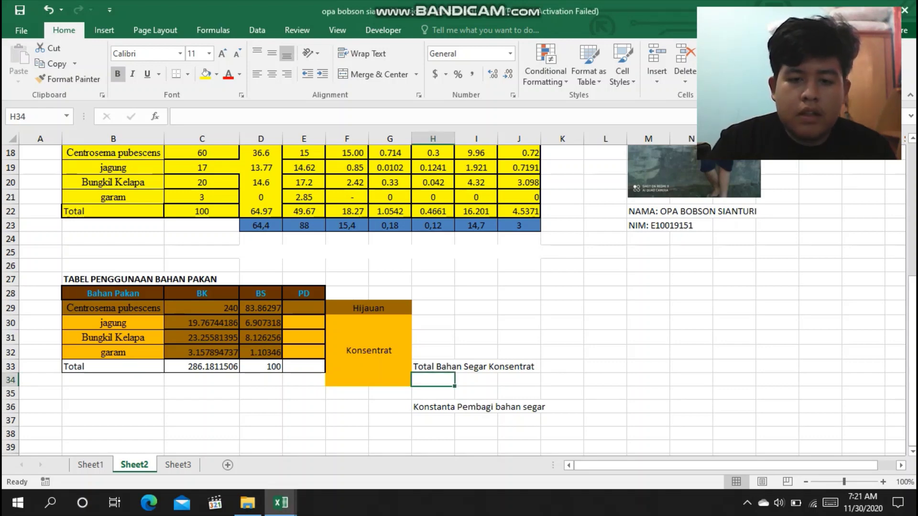
pyautogui.write('=')
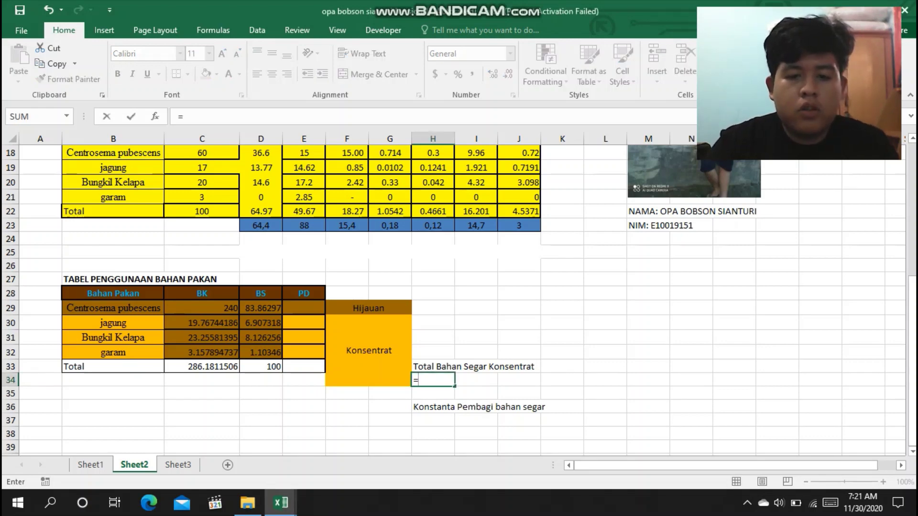
pyautogui.write('SUM')
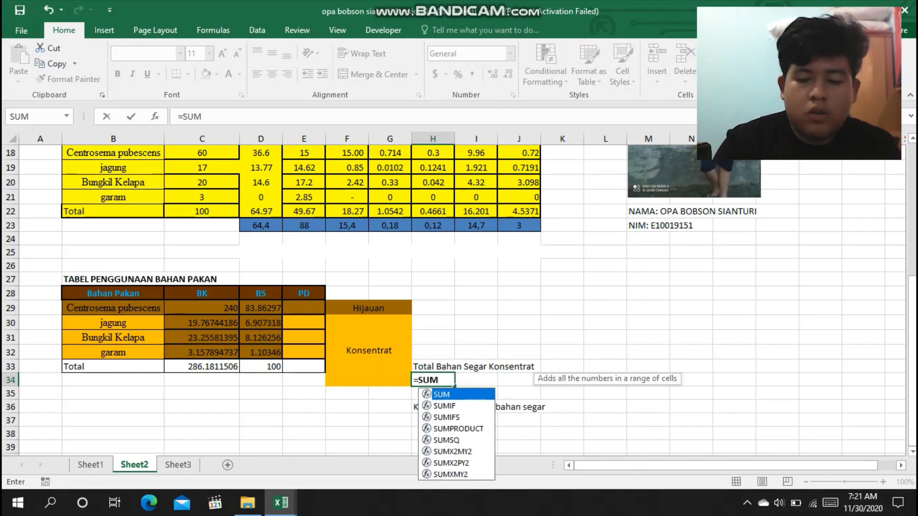
pyautogui.write('(')
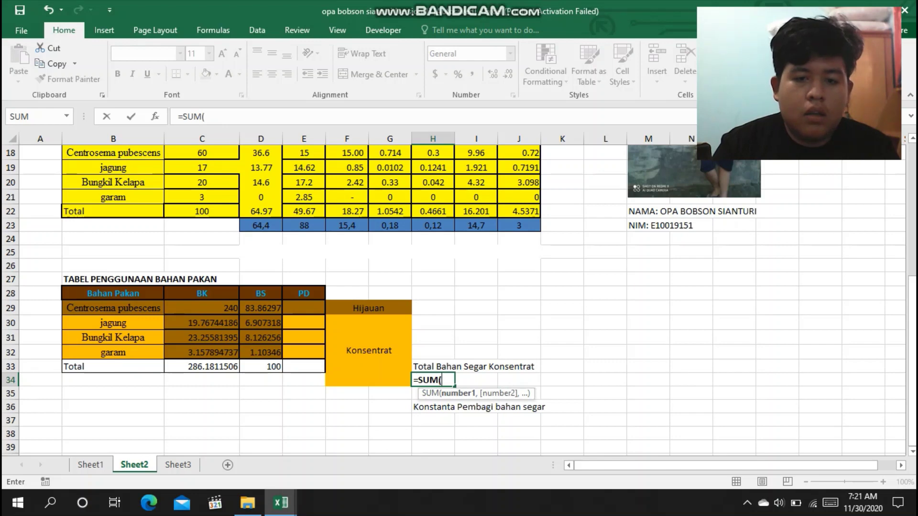
pyautogui.click(261, 323)
pyautogui.moveTo(261, 323); pyautogui.dragTo(260, 352)
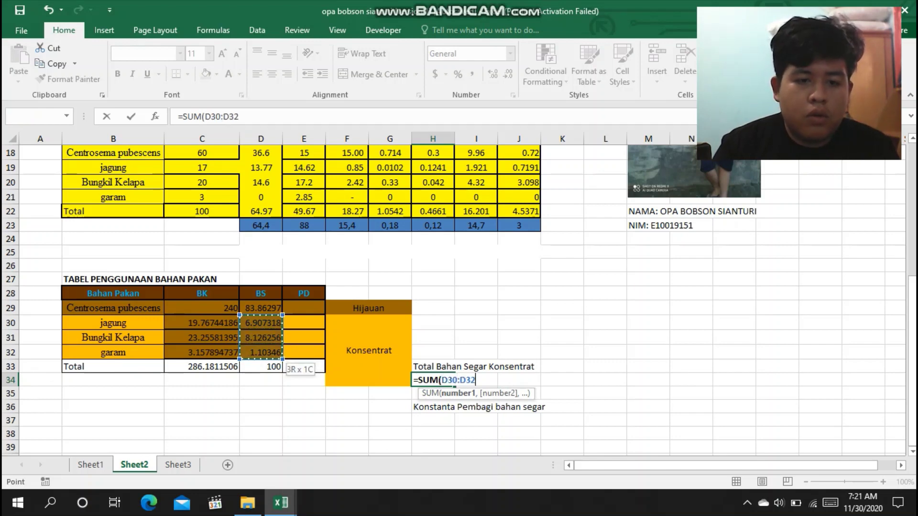
pyautogui.press('Return')
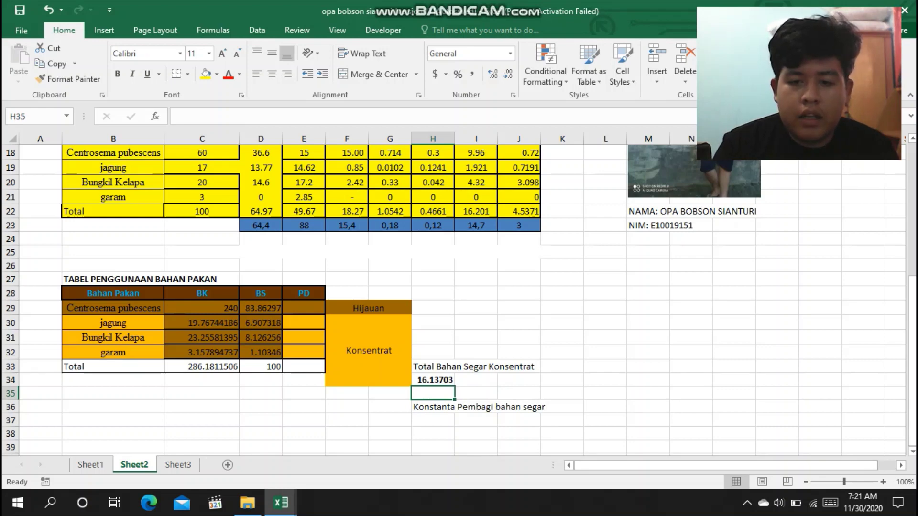
# Calculate Konstanta Pembagi bahan segar in H37 with the formula =H34/5.
pyautogui.press('Down')
pyautogui.press('Down')
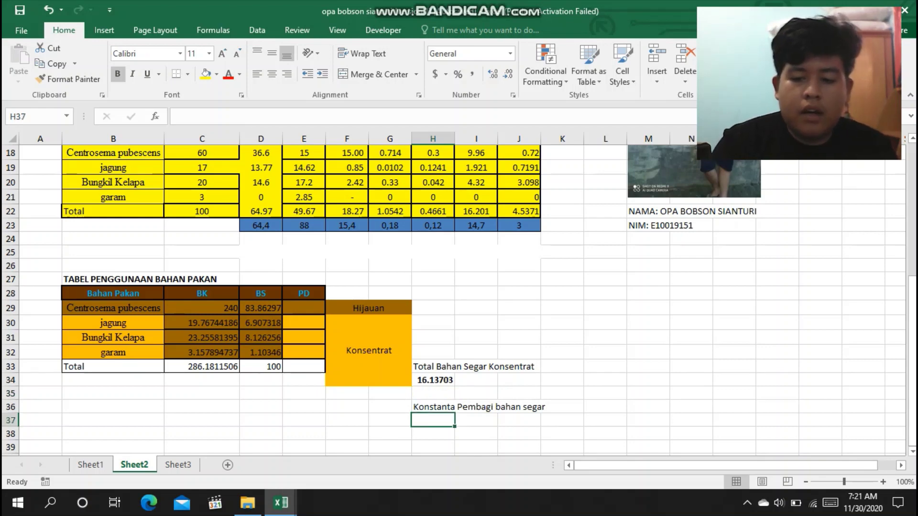
pyautogui.write('=')
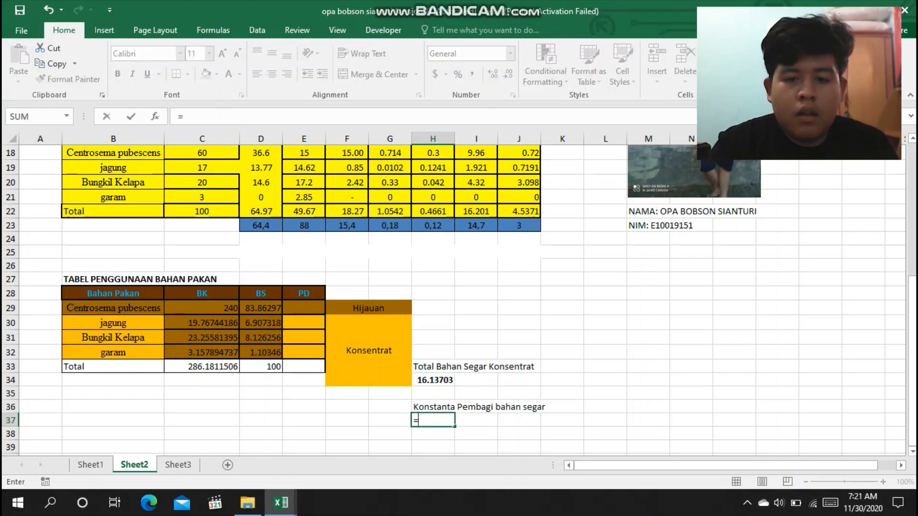
pyautogui.press('Up')
pyautogui.press('Up')
pyautogui.press('Up')
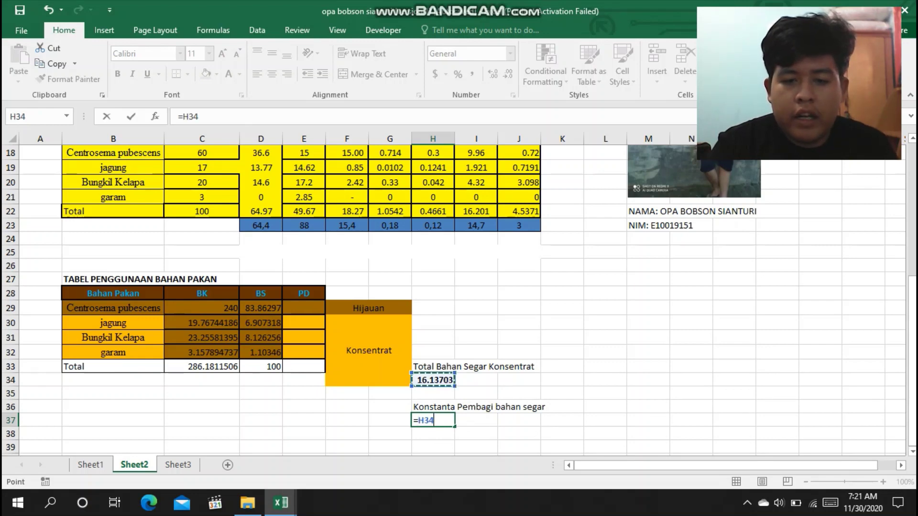
pyautogui.write('/')
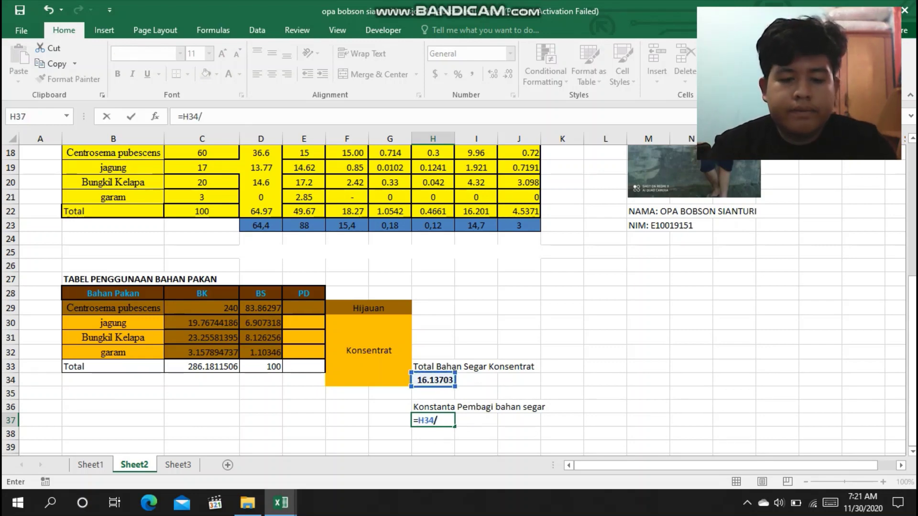
pyautogui.write('5')
pyautogui.press('Return')
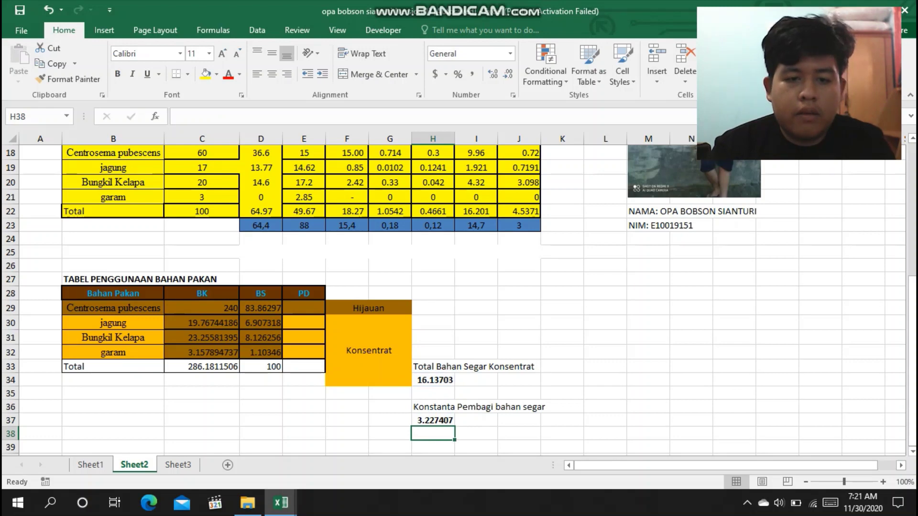
# Enter the PD formula =D30/3.227407 for jagung in E30 and fill it down to E32 for Bungkil Kelapa and garam.
pyautogui.click(303, 323)
pyautogui.write('=')
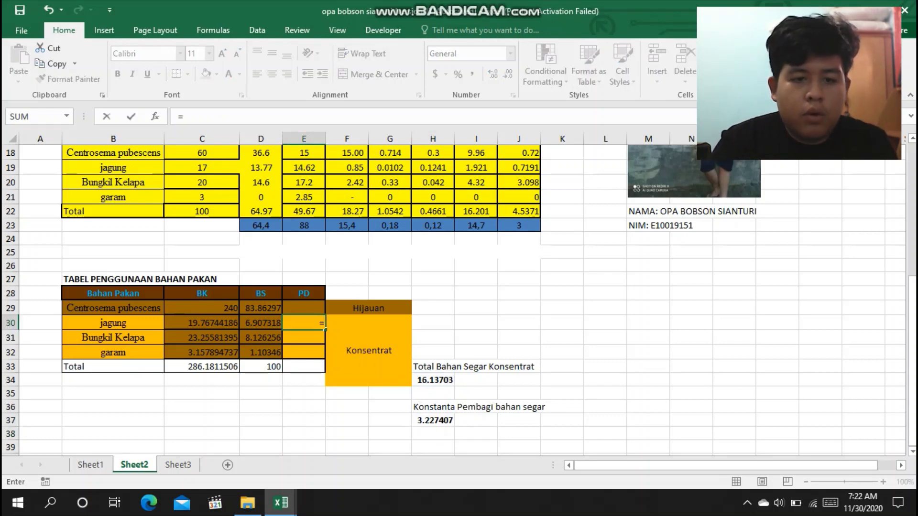
pyautogui.press('Left')
pyautogui.press('Left')
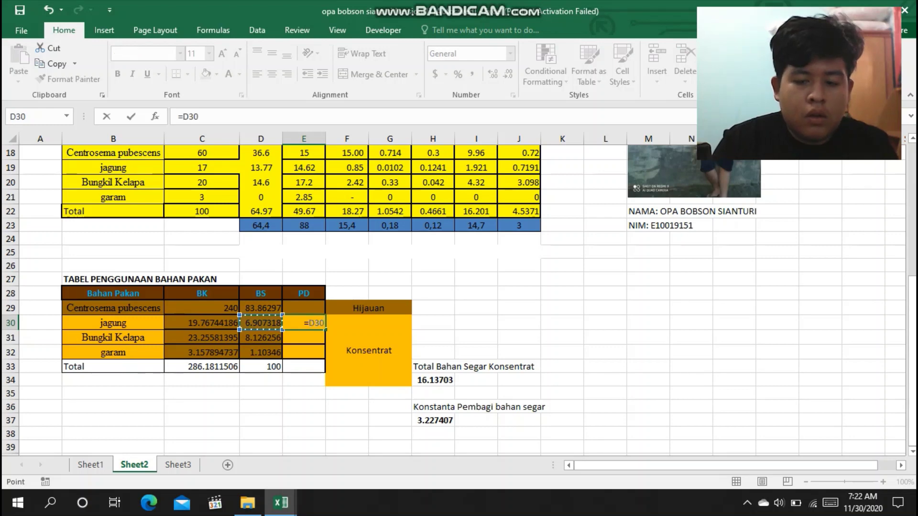
pyautogui.write('/')
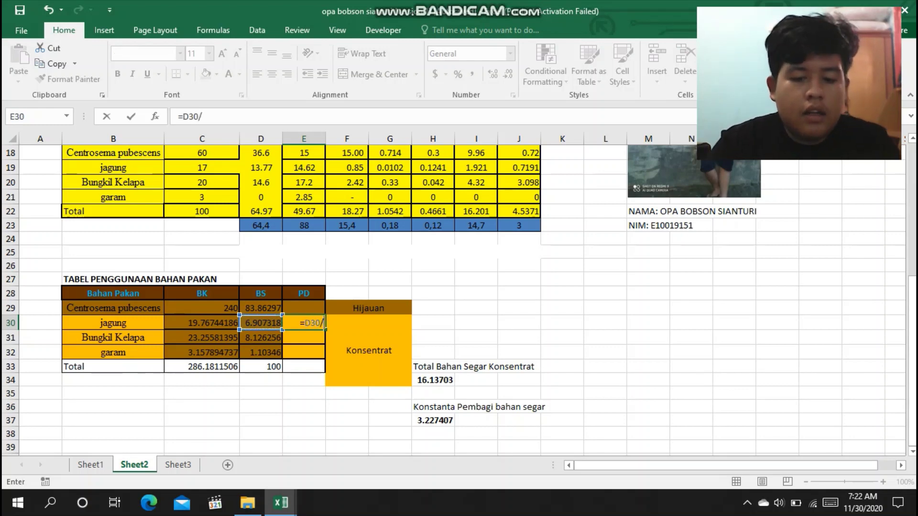
pyautogui.write('3.22')
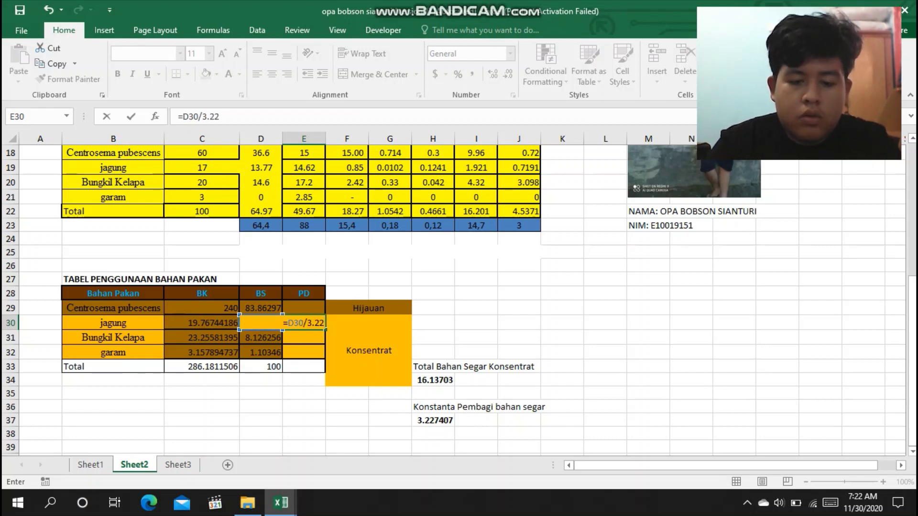
pyautogui.write('7407')
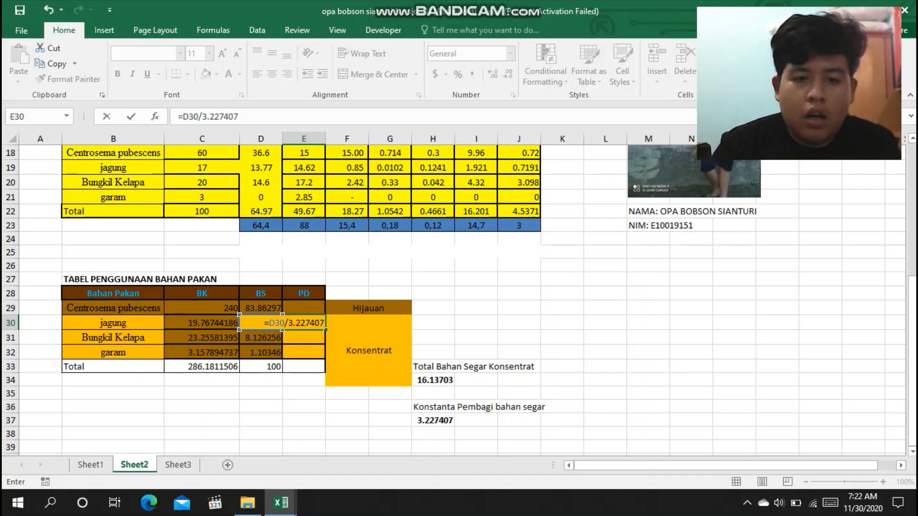
pyautogui.press('Return')
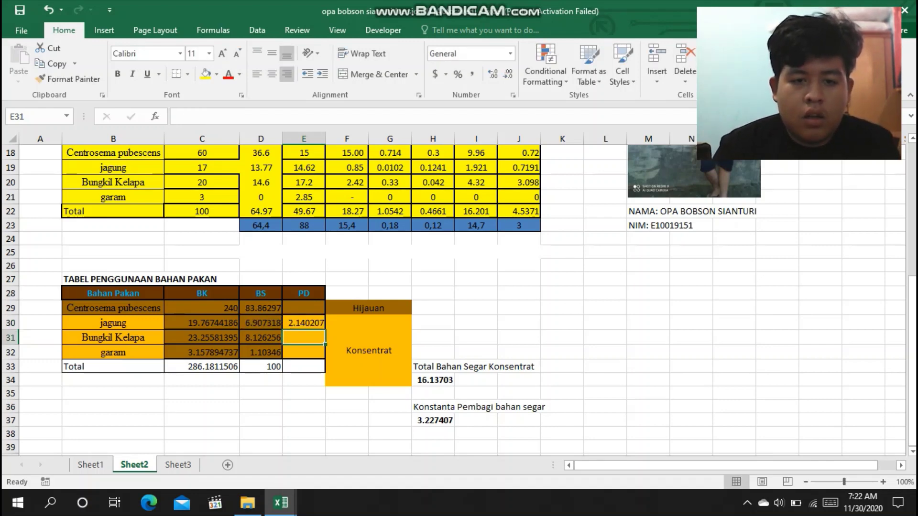
pyautogui.moveTo(304, 323)
pyautogui.mouseDown()
pyautogui.moveTo(358, 351)
pyautogui.moveTo(309, 323)
pyautogui.mouseUp()
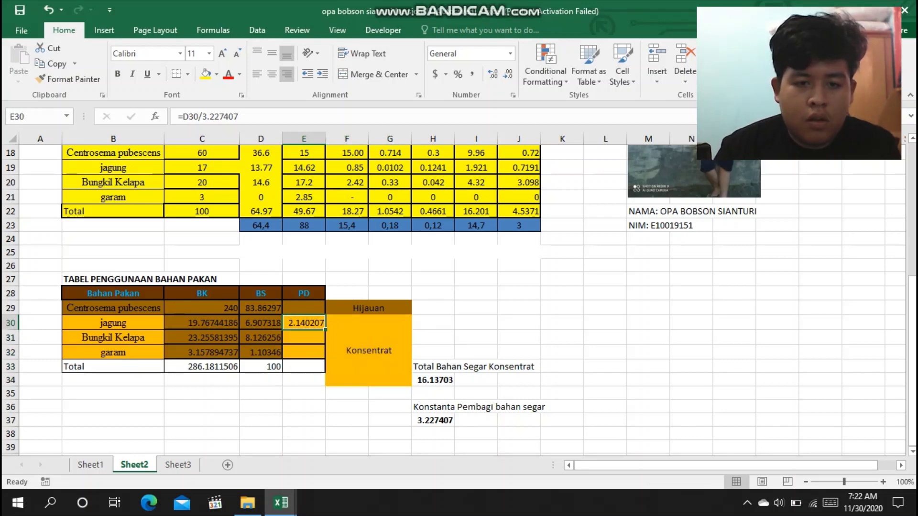
pyautogui.moveTo(325, 329); pyautogui.dragTo(325, 356)
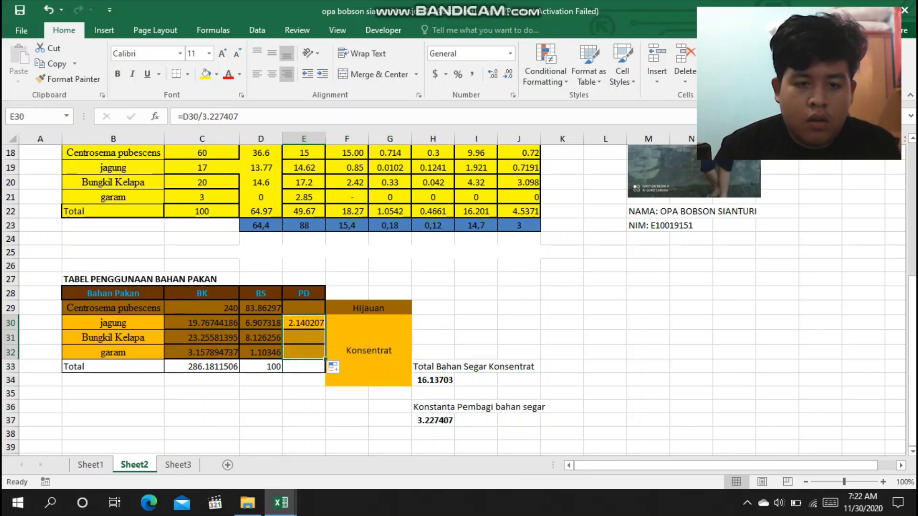
# Total the feed usage table's PD column in E33 with the formula =SUM(E30:E32).
pyautogui.click(304, 366)
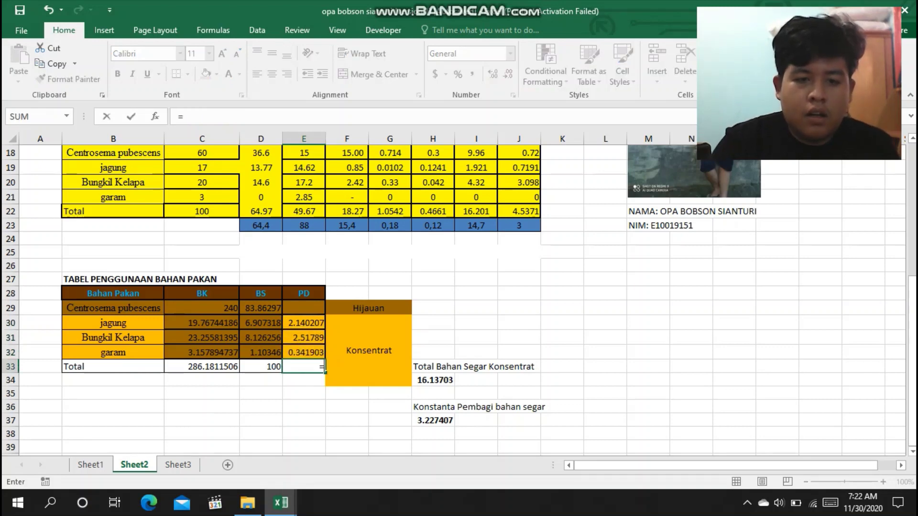
pyautogui.write('=SUM')
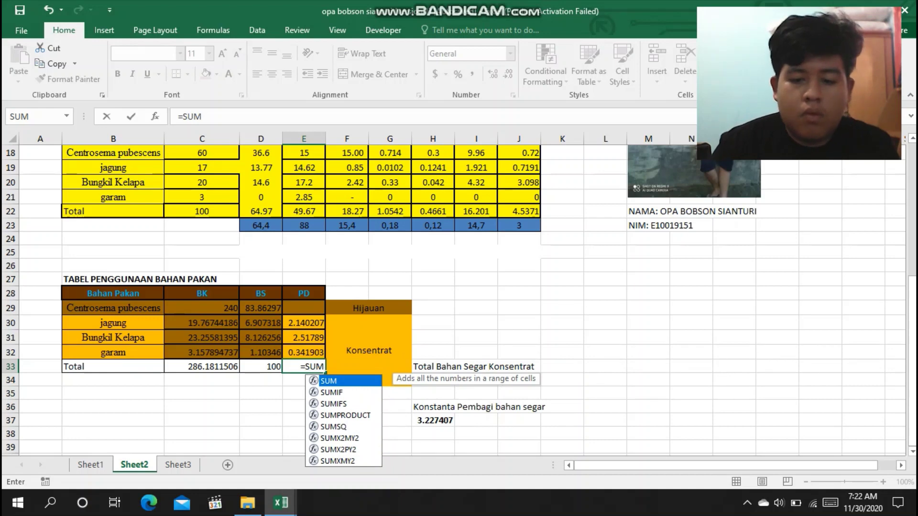
pyautogui.write('(')
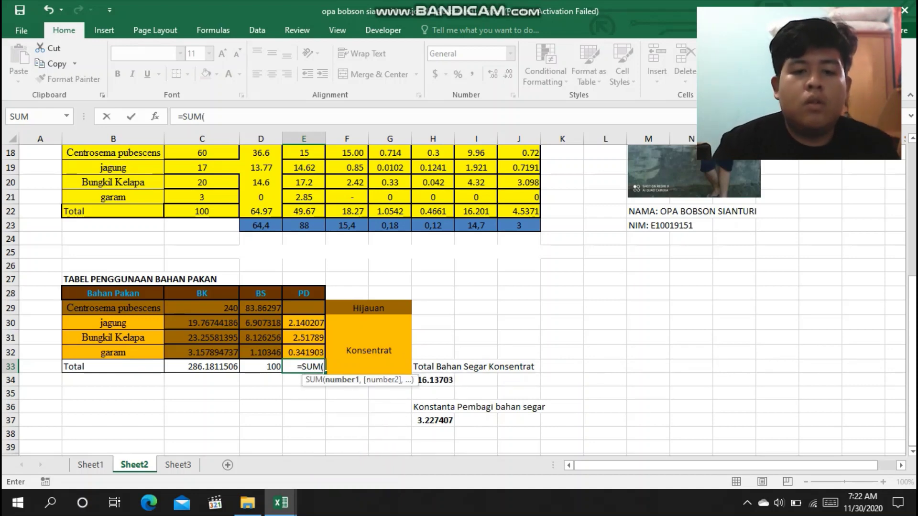
pyautogui.moveTo(306, 323); pyautogui.dragTo(306, 353)
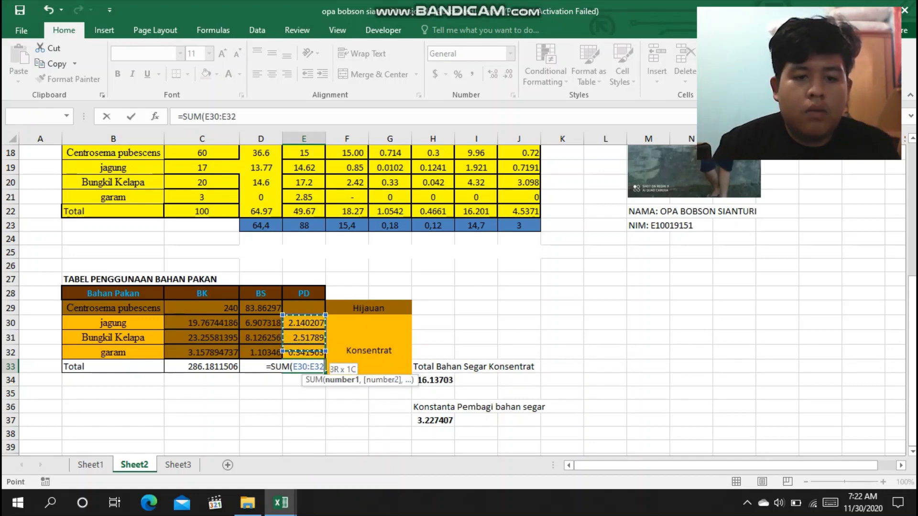
pyautogui.press('Return')
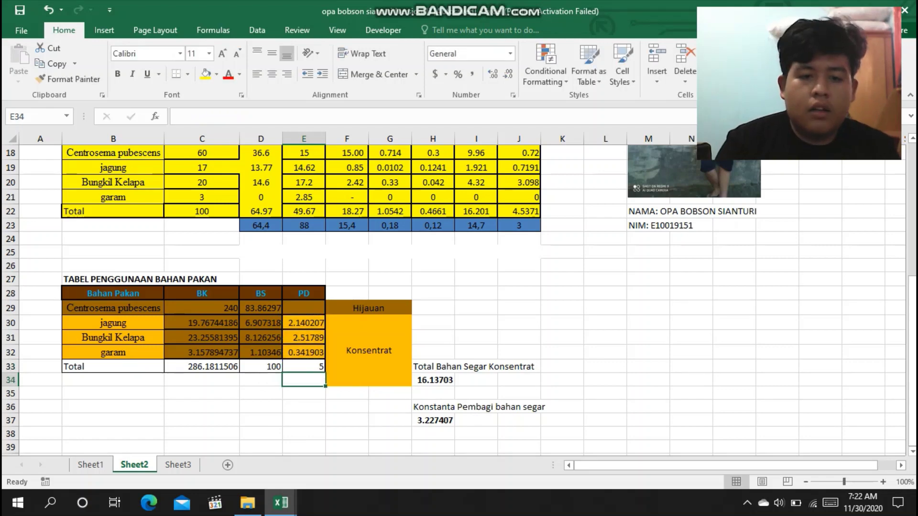